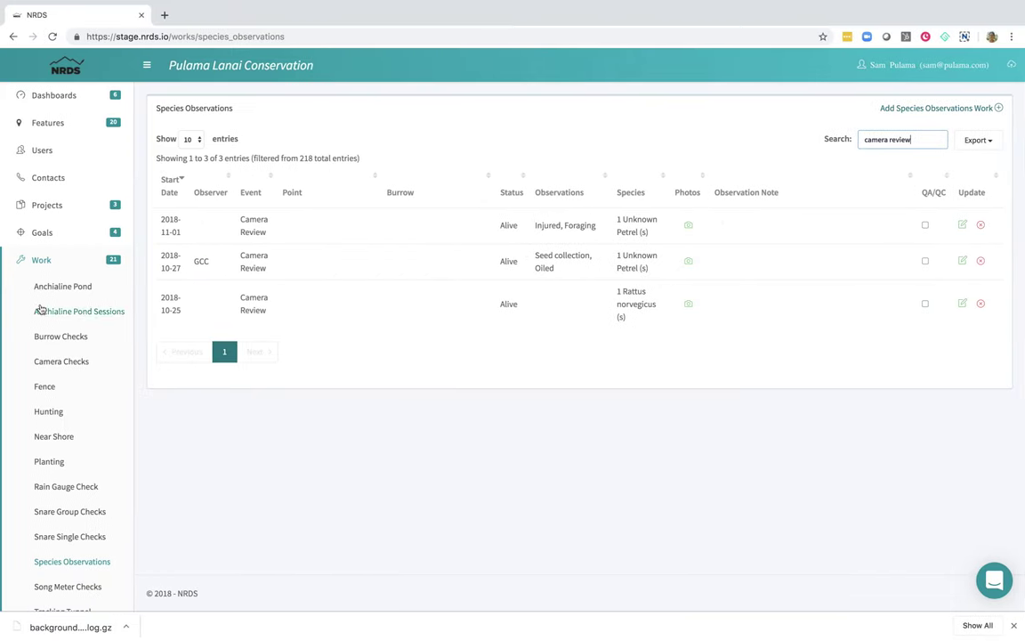
Collapse Work in the sidebar and go to Taxa > Taxa Lists to see the six taxon lists.
click(36, 270)
click(38, 345)
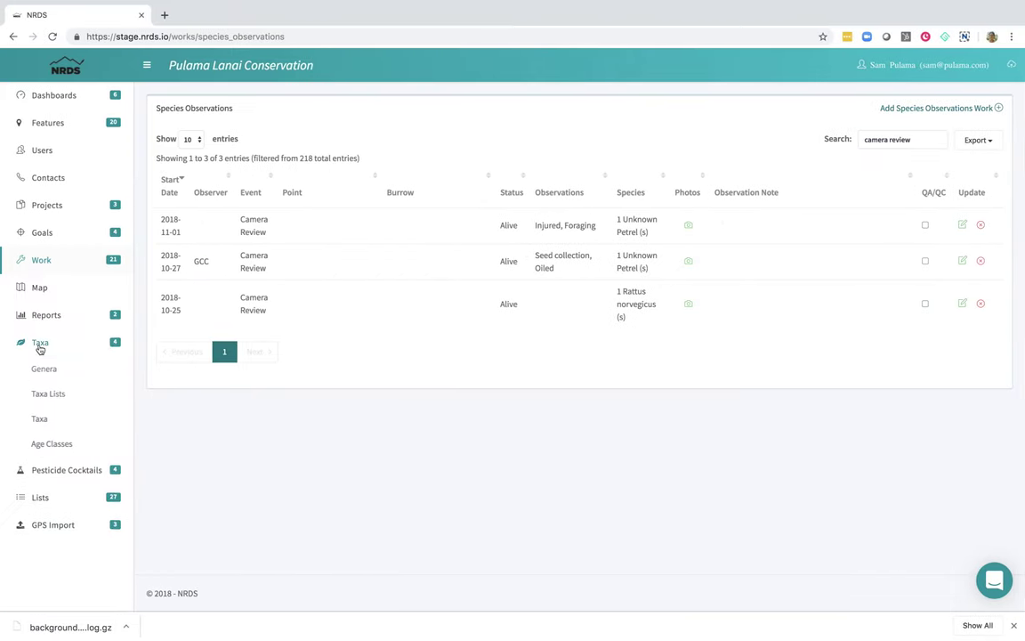
click(49, 395)
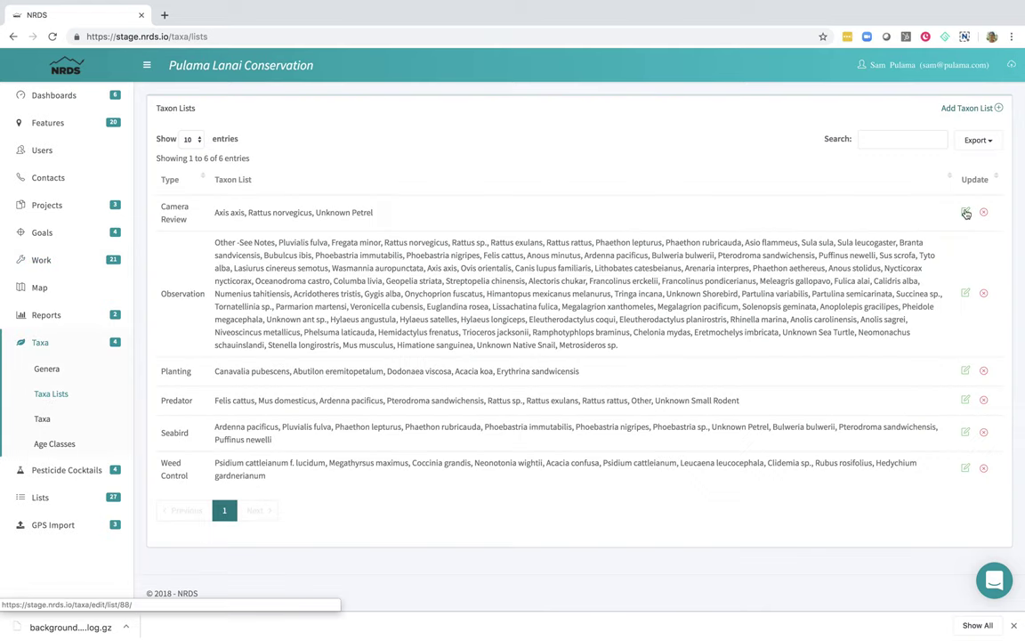
Edit the Camera Review taxon list and search available taxa for 'cow' to select Bos taurus.
click(966, 214)
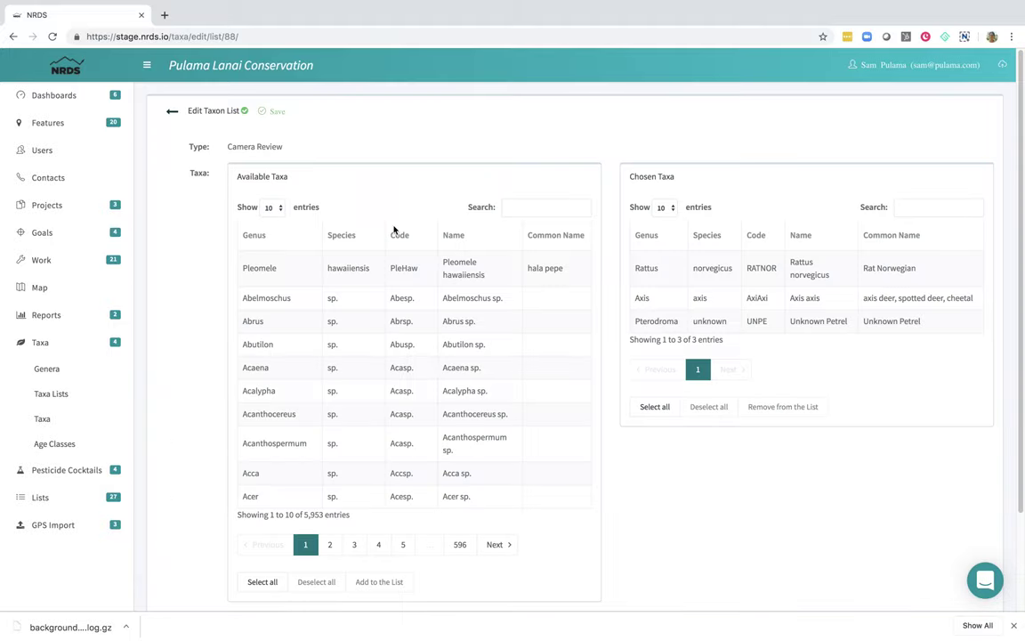
click(551, 208)
text(cow)
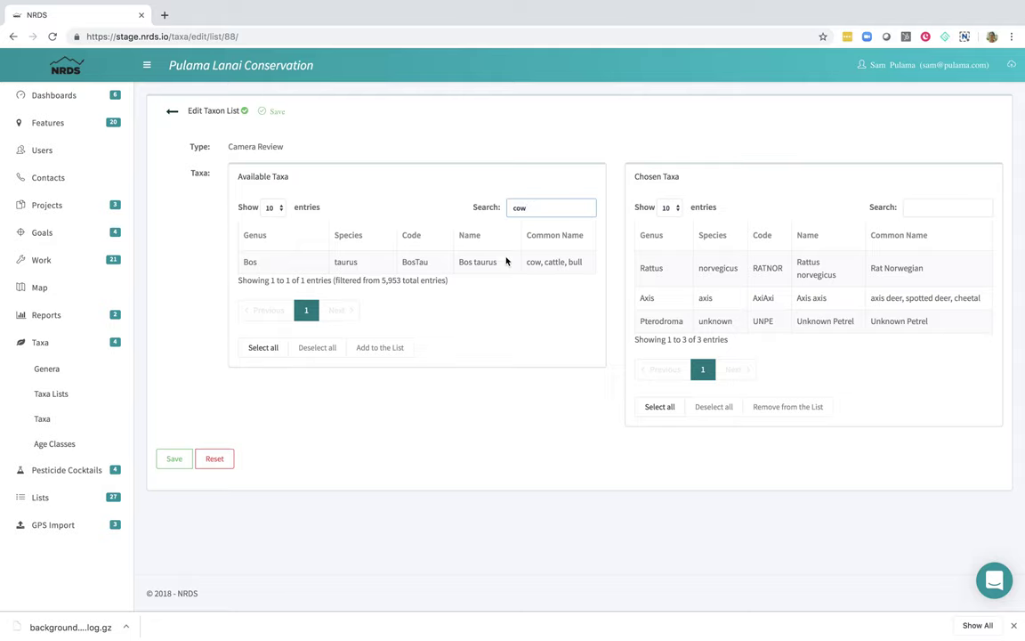
click(499, 262)
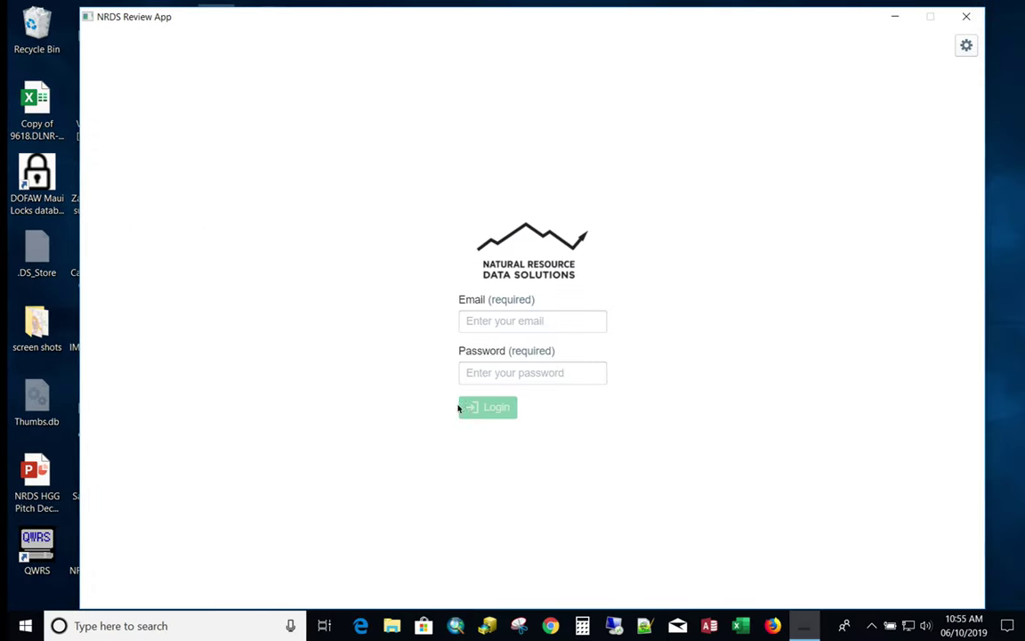
Log in to the Review App with the account's e-mail and password.
click(519, 323)
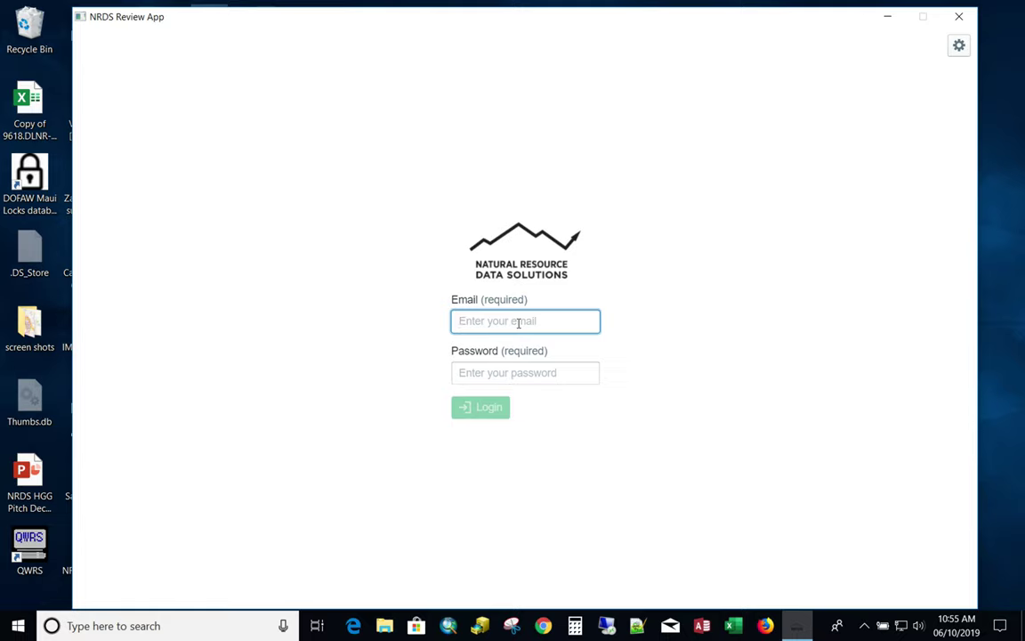
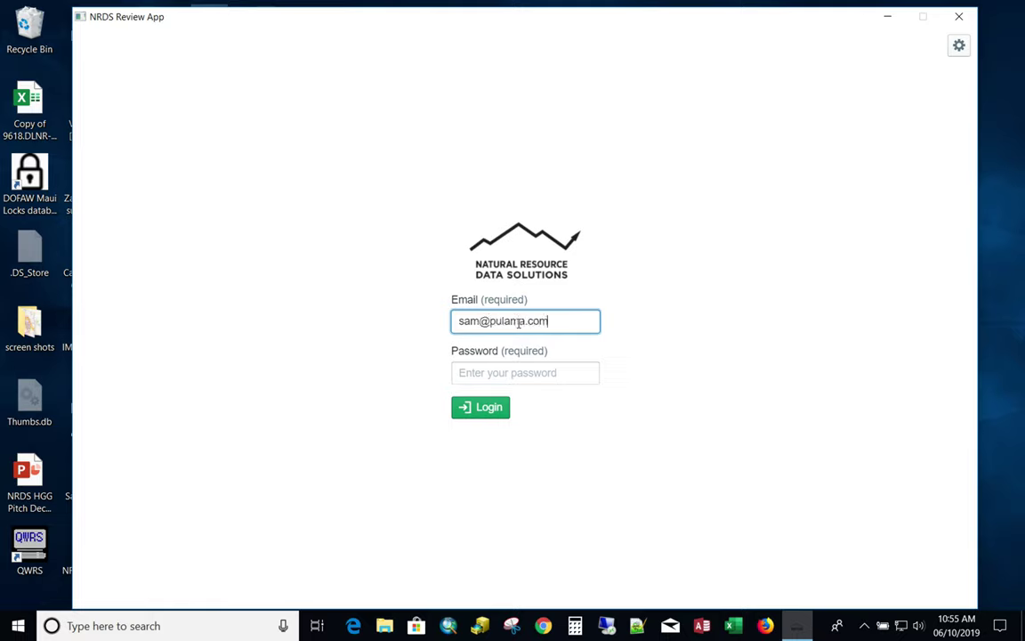
key(Tab)
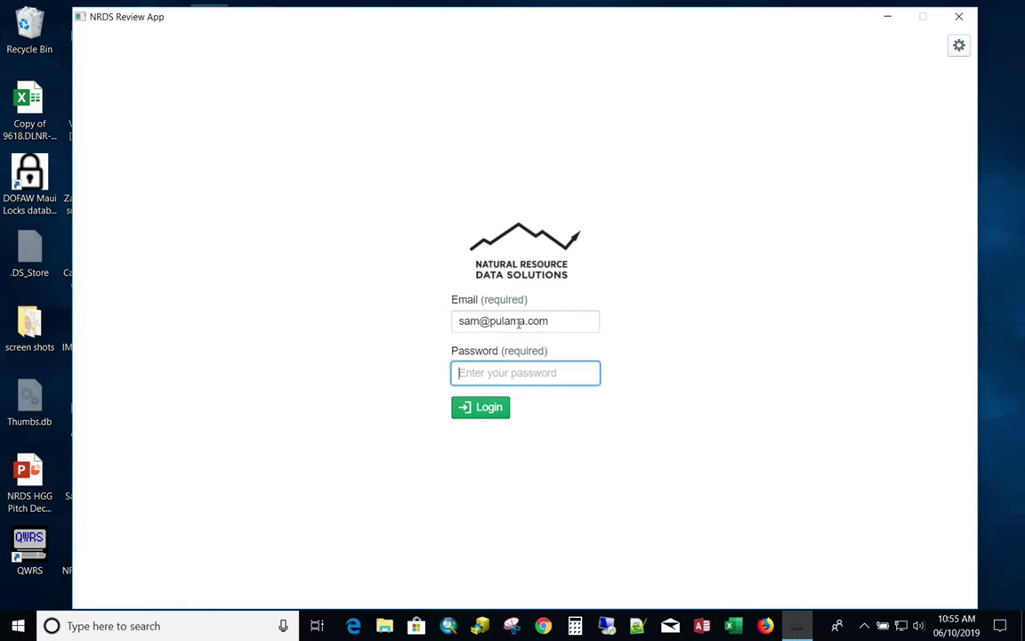
text(••)
click(485, 413)
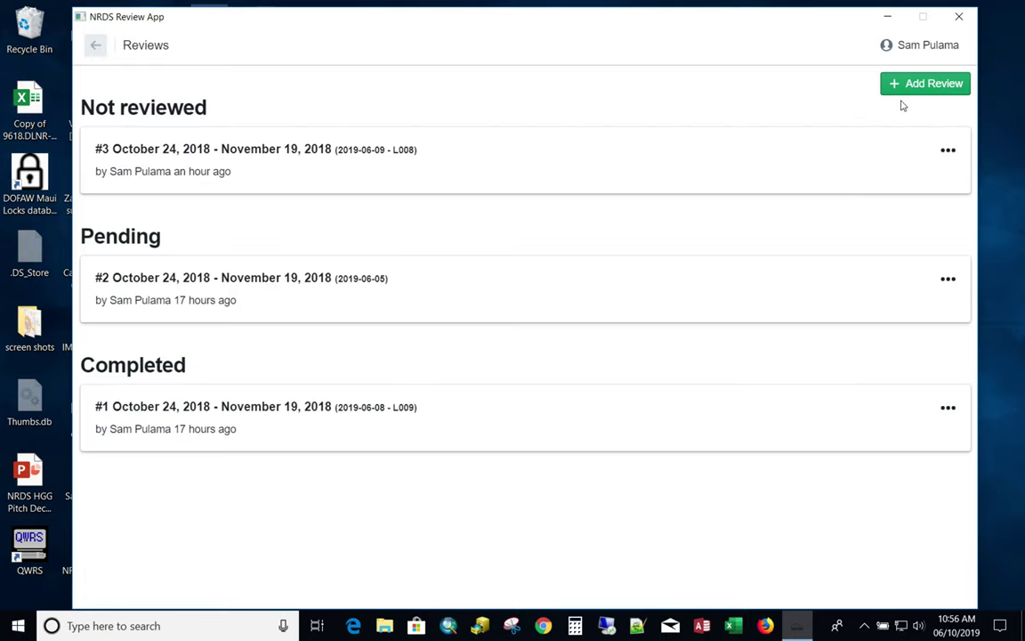
Start a new review and choose 100RECNX as its image import folder.
click(949, 151)
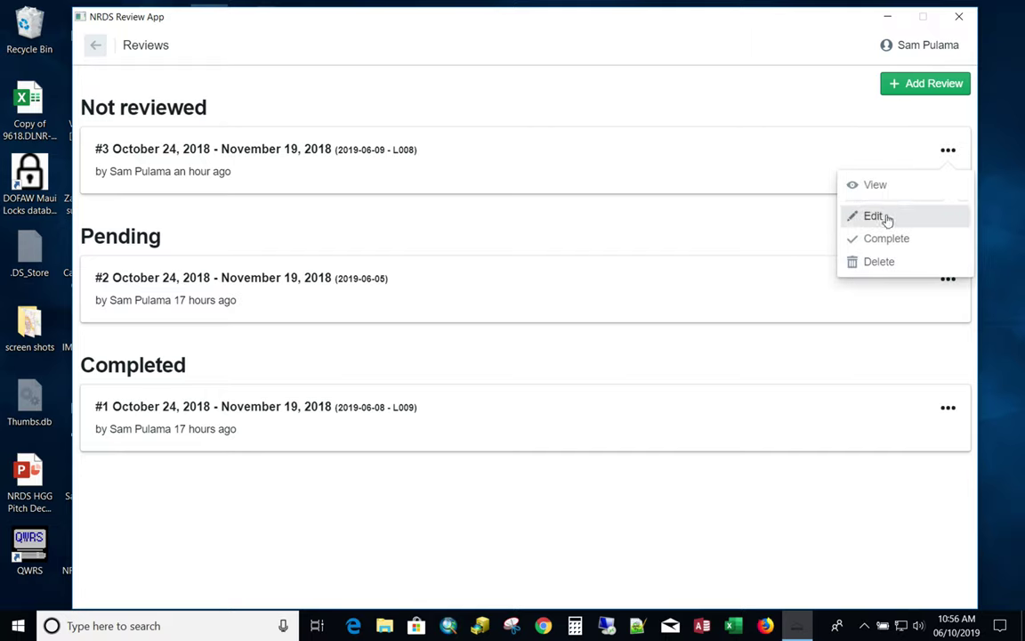
click(803, 111)
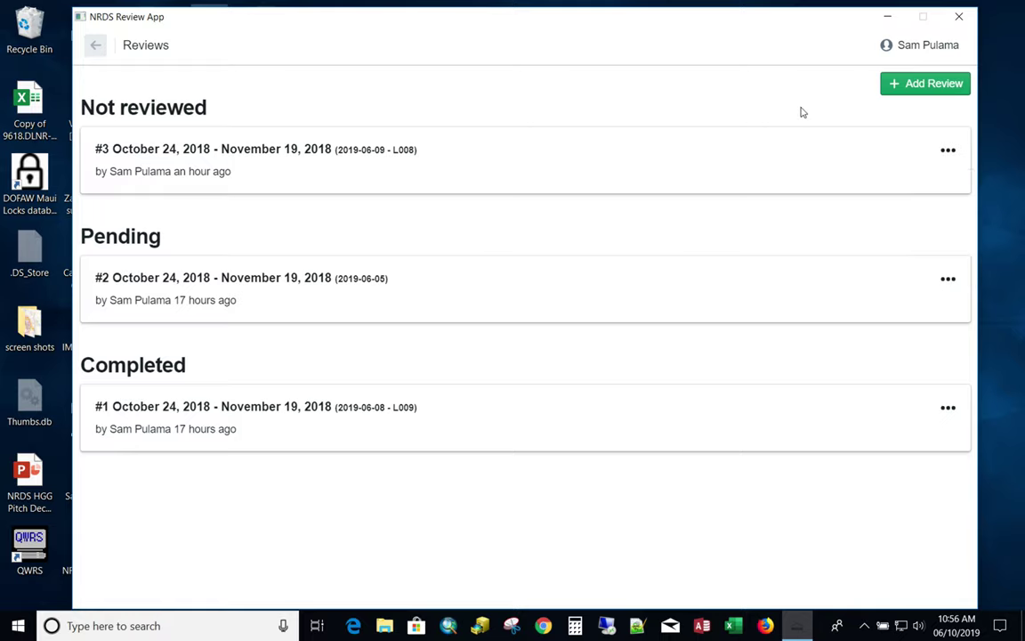
click(942, 85)
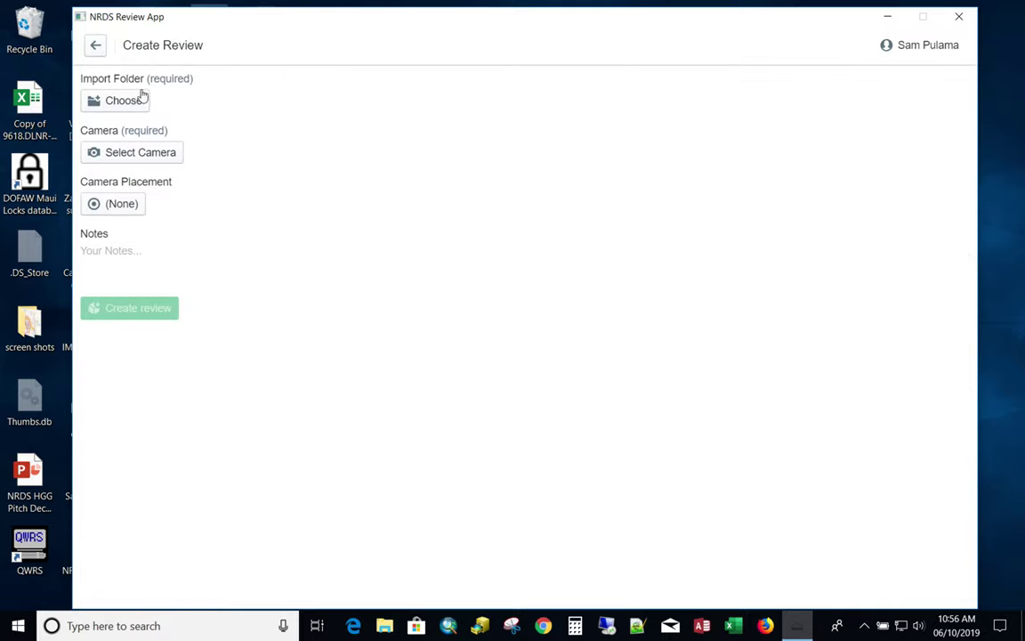
click(140, 98)
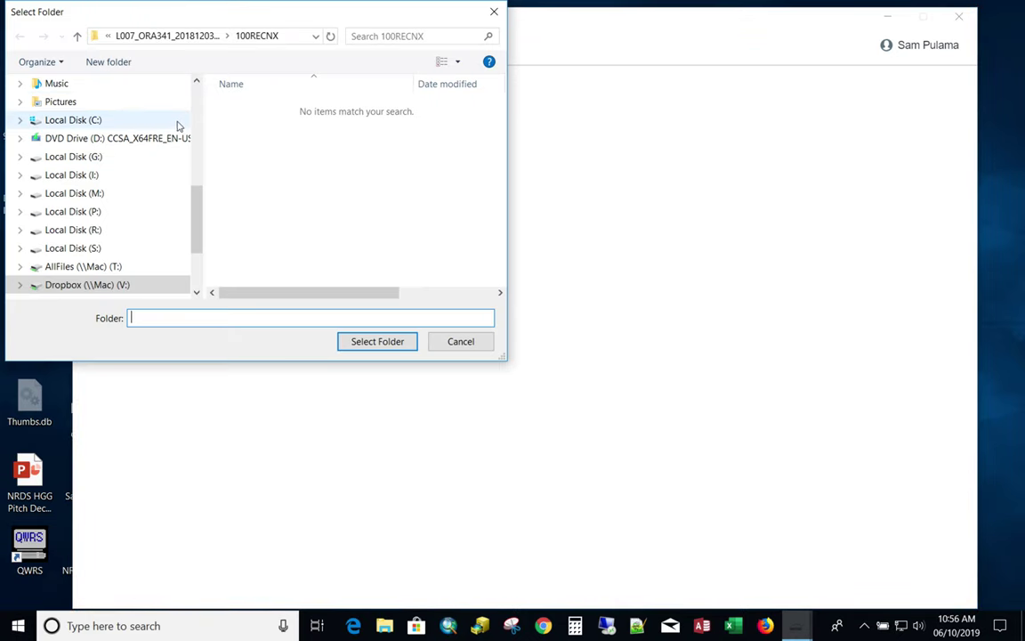
click(198, 38)
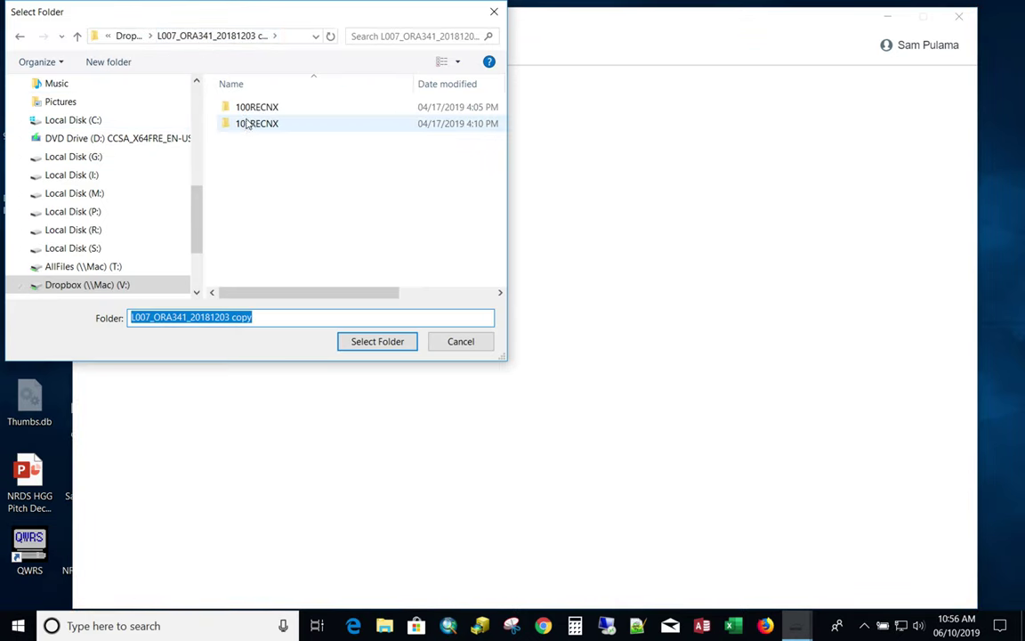
click(258, 107)
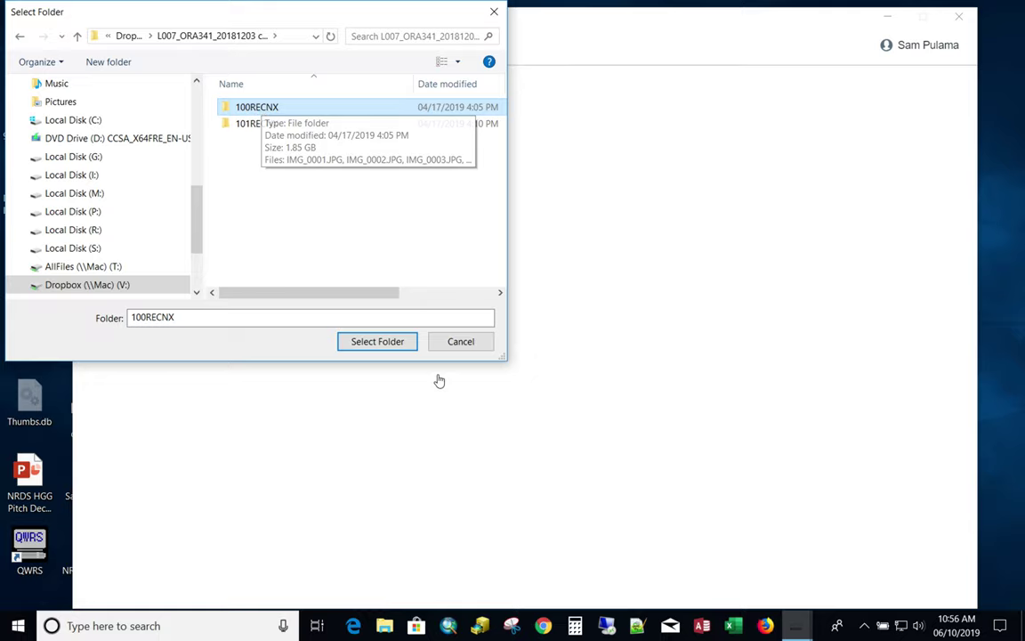
click(378, 342)
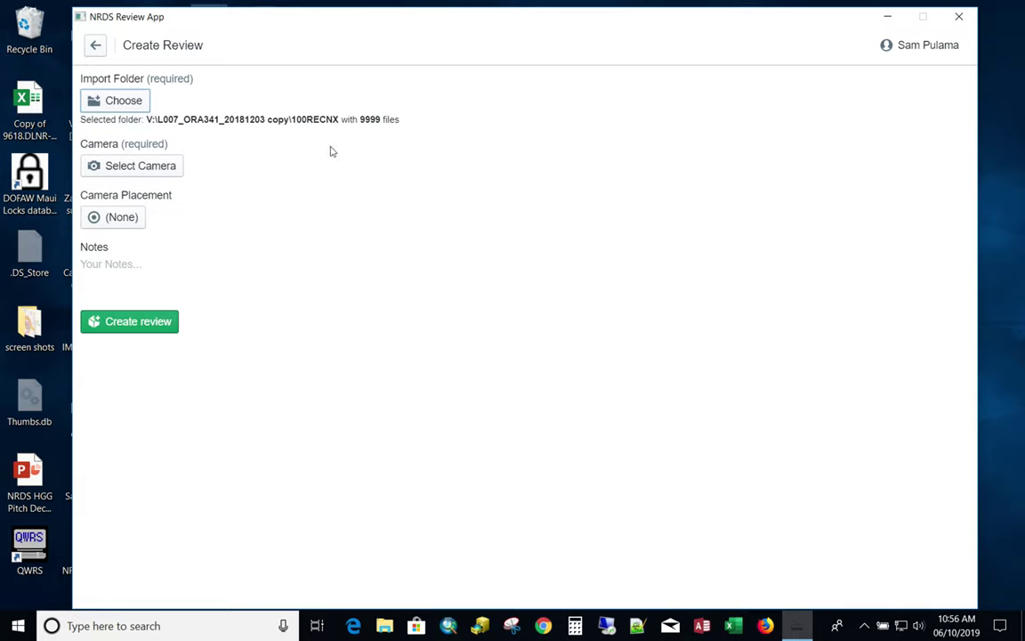
Set camera Gghhj with Good placement, add the note 'testtttt', and create the review.
click(153, 166)
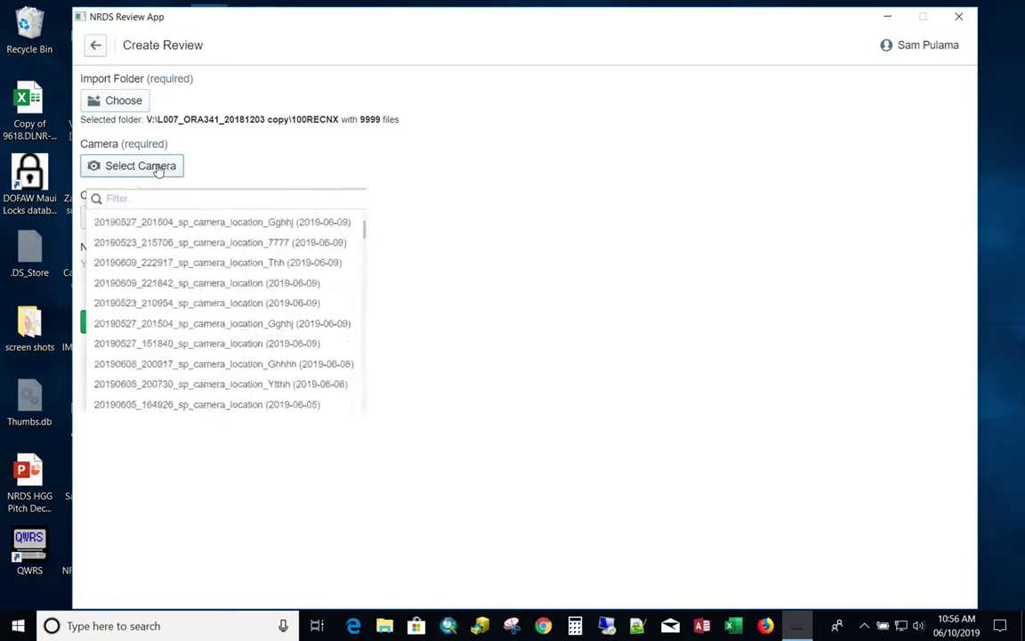
scroll(178, 265, down, 1)
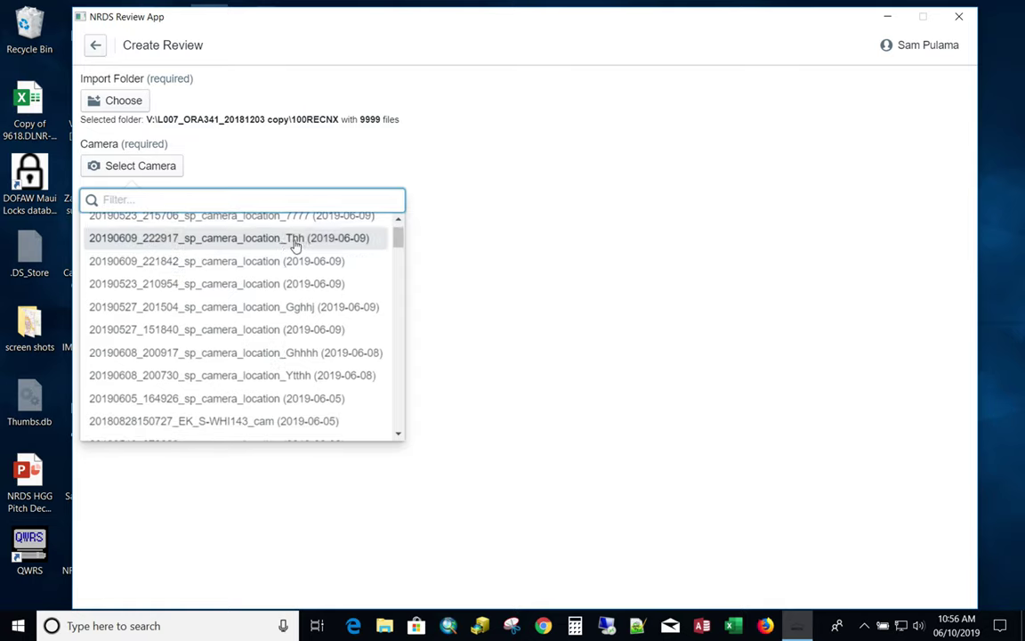
scroll(263, 311, up, 1)
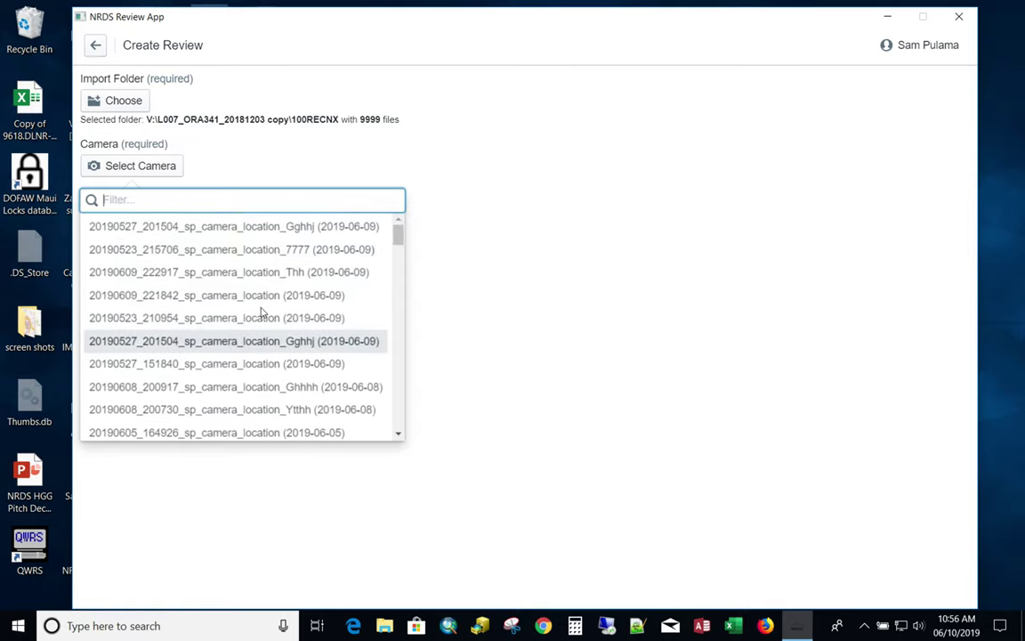
click(268, 228)
click(128, 221)
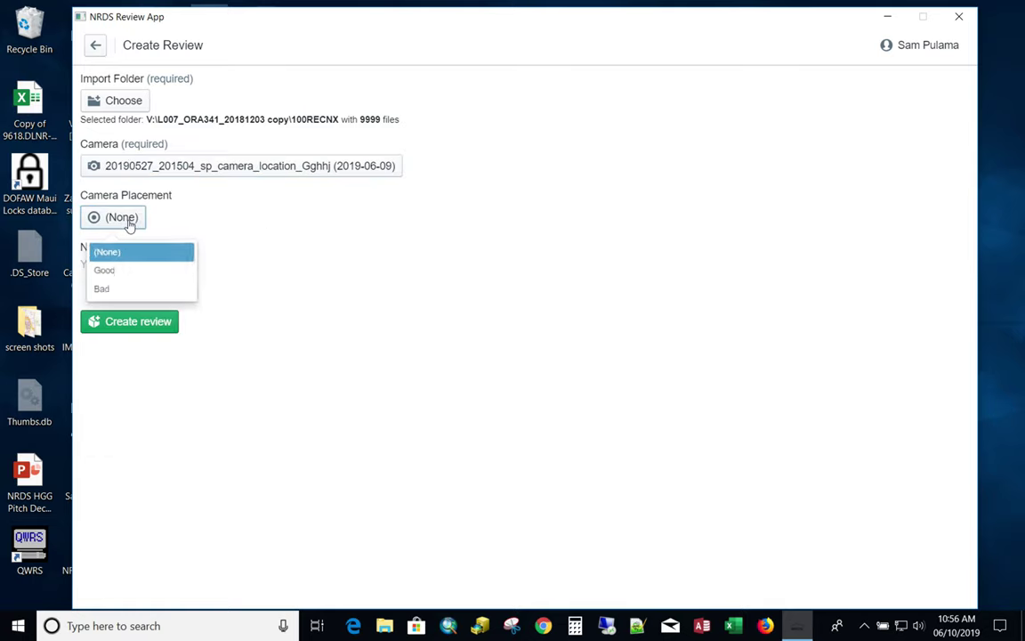
click(133, 276)
click(120, 267)
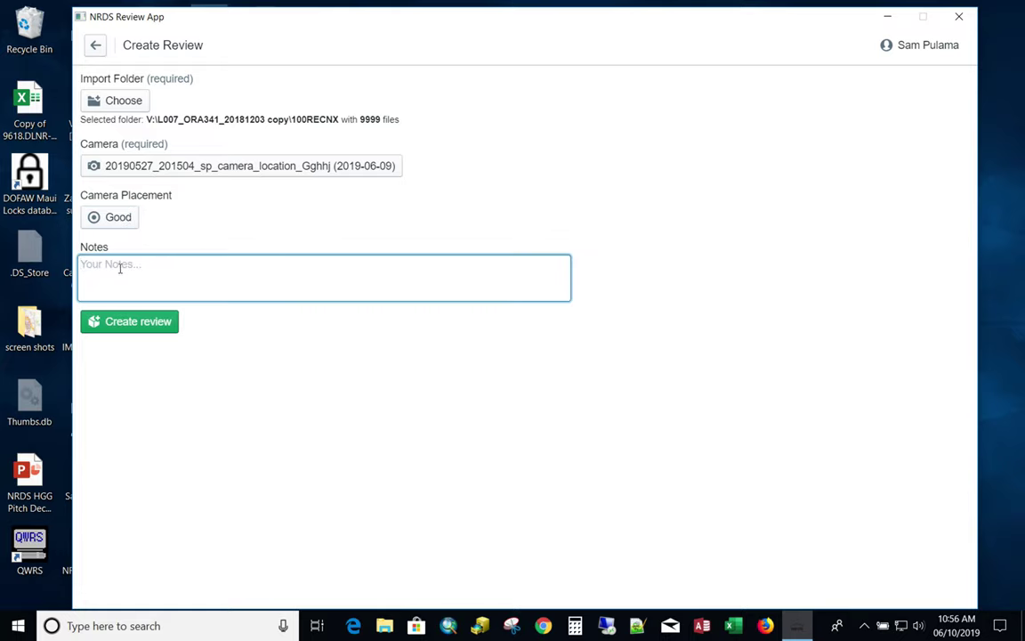
text(testtttt)
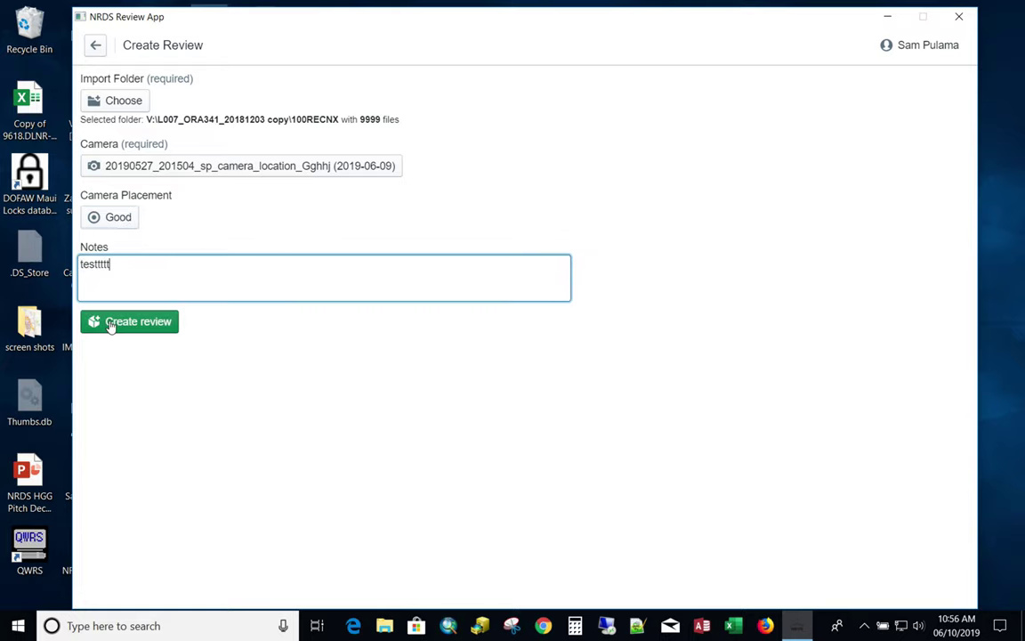
click(111, 324)
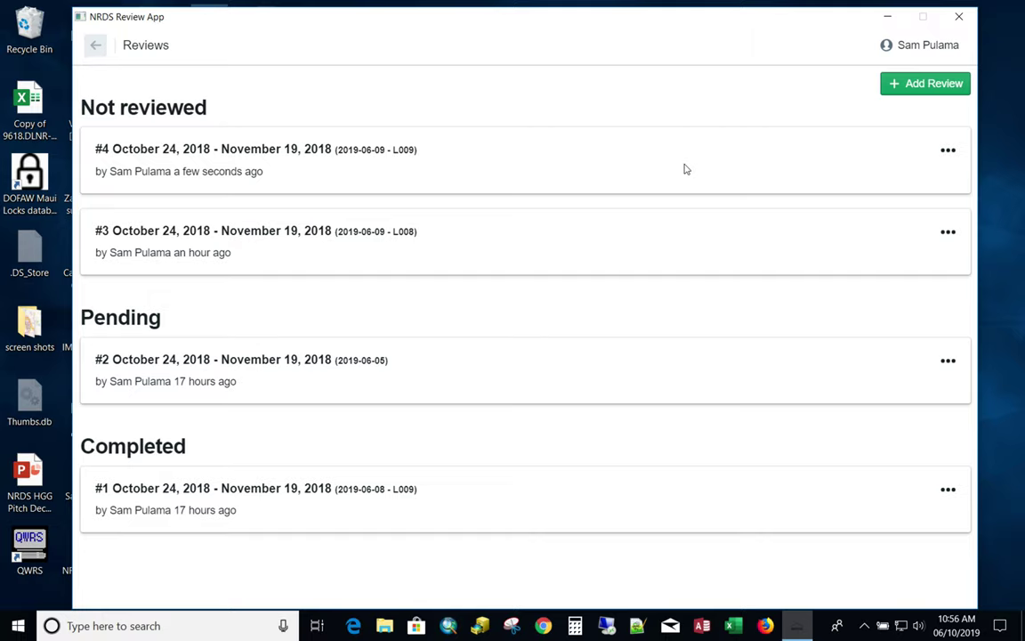
View review #4, continue into its image grid, and enlarge the 7:33:38 PM photo.
click(948, 154)
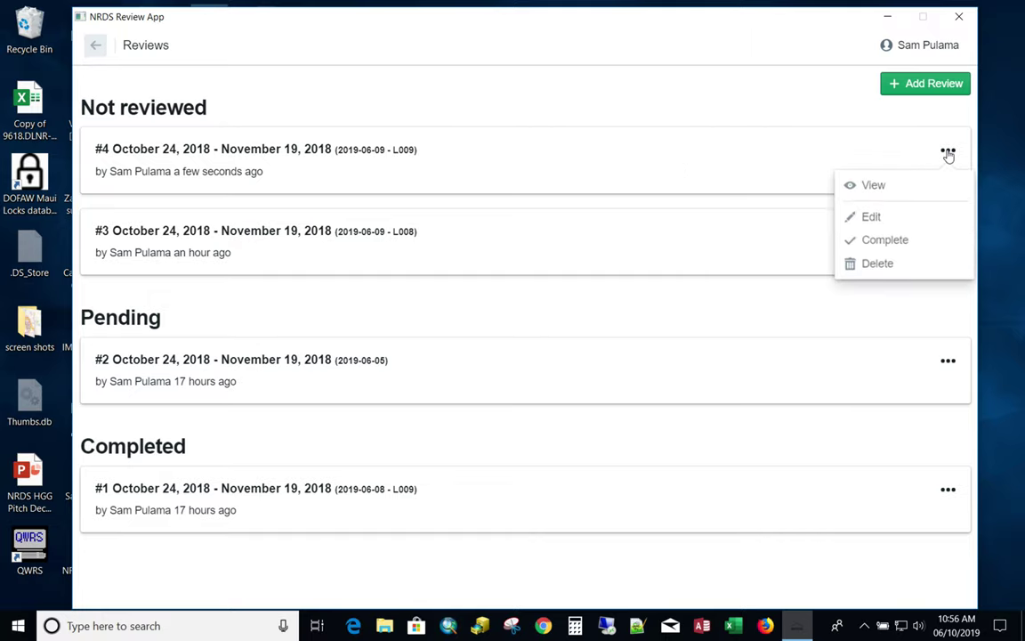
click(881, 186)
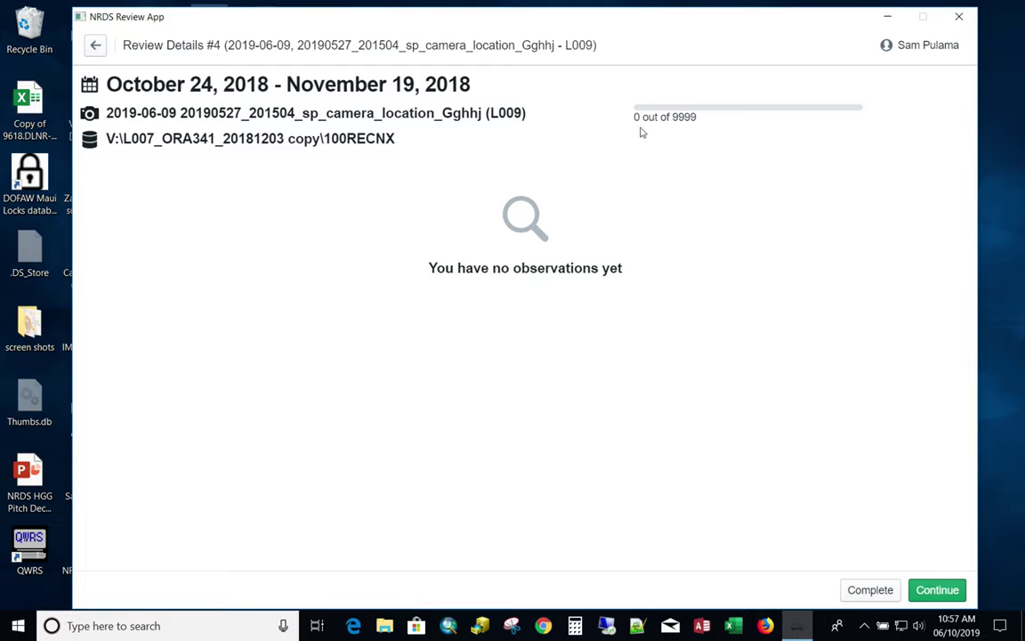
click(927, 590)
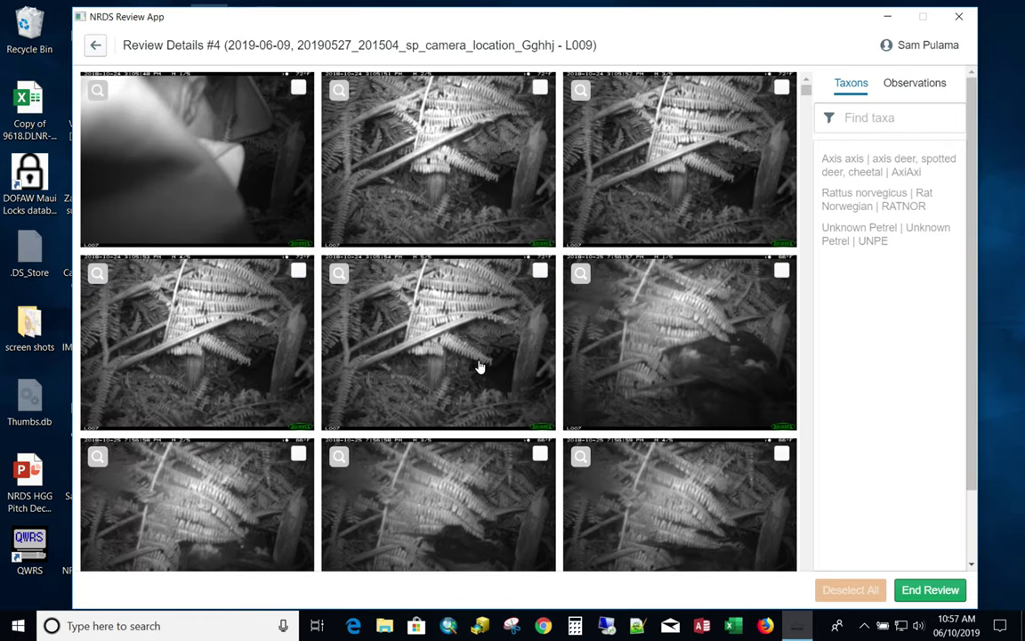
scroll(479, 365, down, 10)
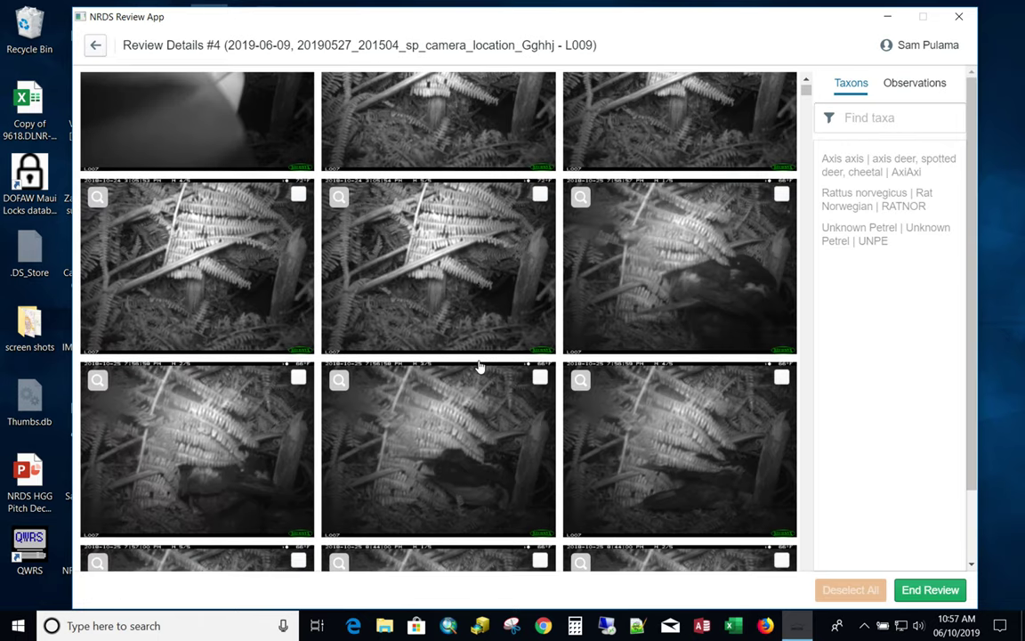
scroll(479, 365, down, 10)
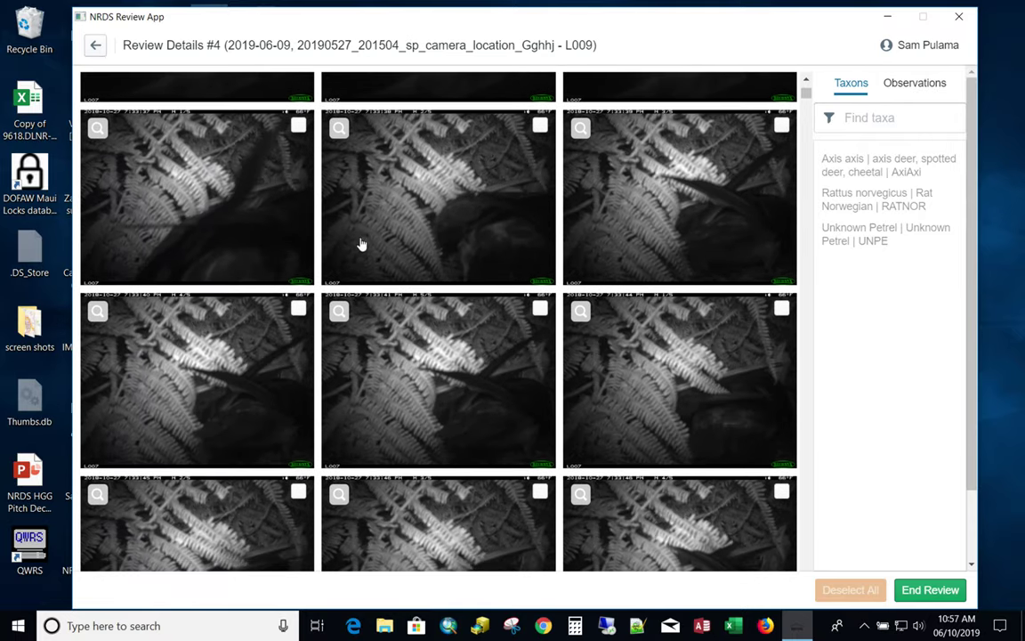
click(338, 125)
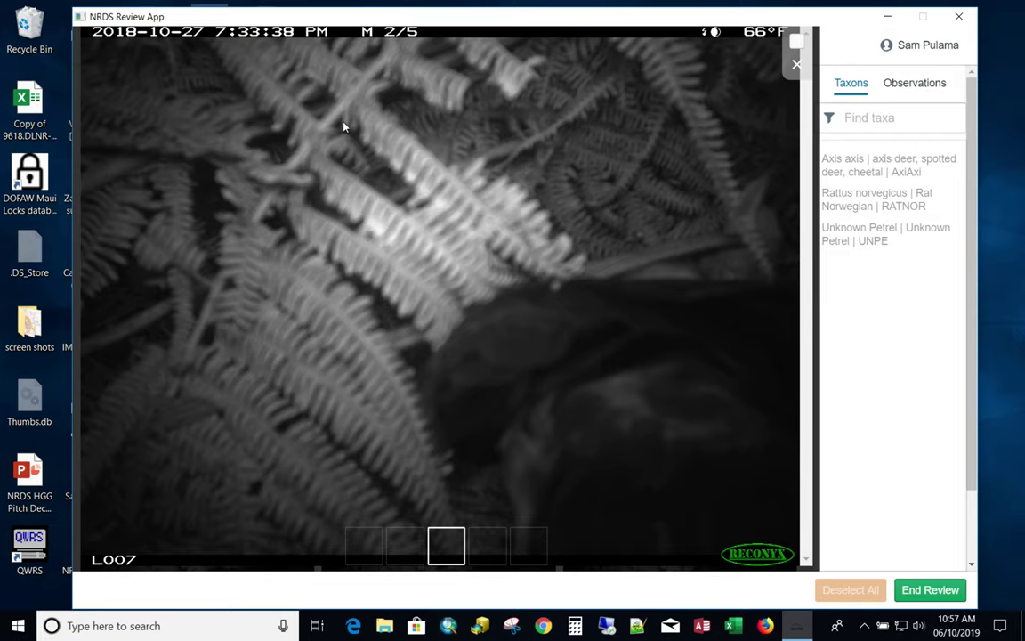
Step through the enlarged photos from 7:33:38 PM to the 9:31:25 PM frame.
key(Right)
key(Right)
key(Right)
key(Right)
key(Right)
key(Right)
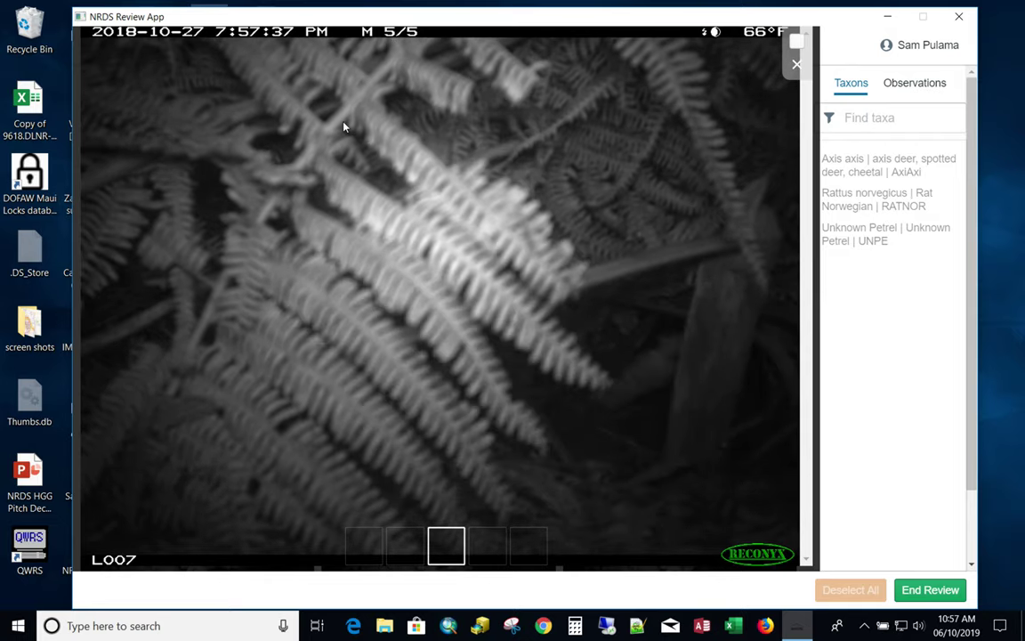
key(Right)
key(Right)
key(Right)
key(Right)
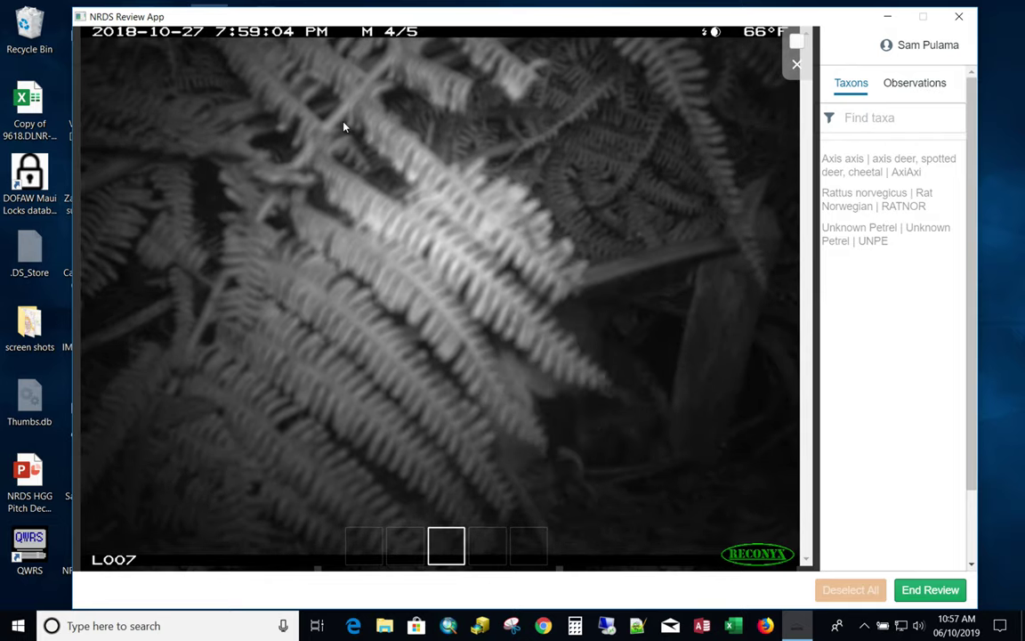
key(Right)
key(Right)
key(Right)
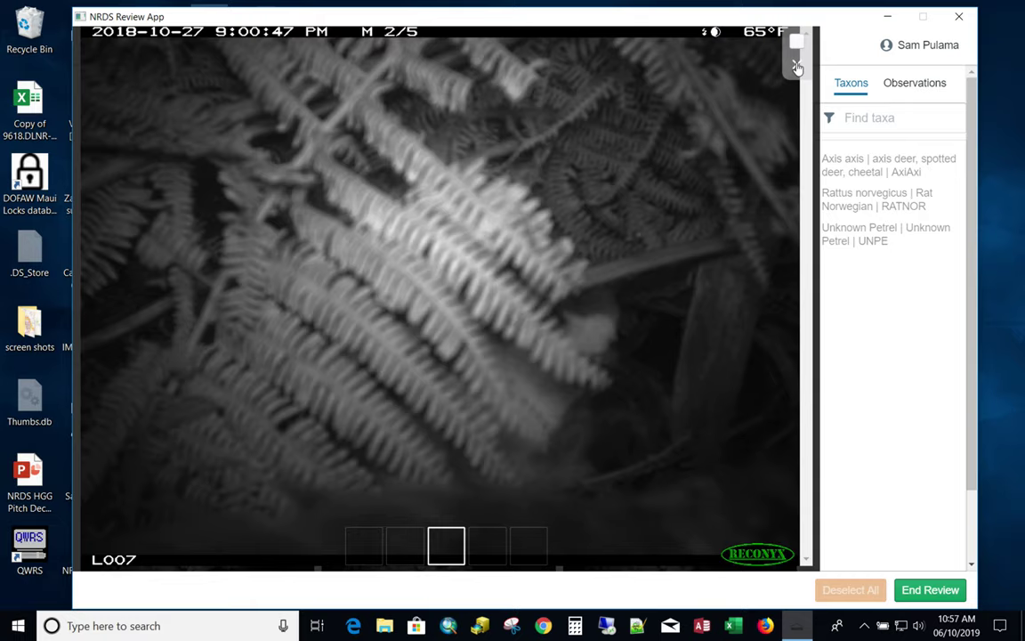
key(Right)
key(Right)
key(Right)
key(Right)
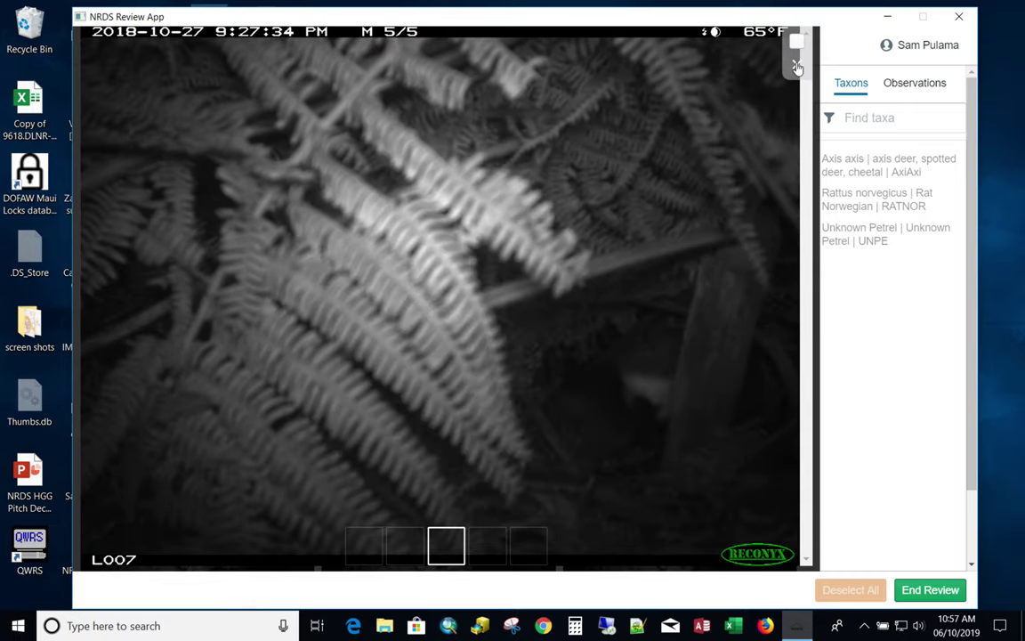
key(Right)
key(Right)
key(Right)
key(Right)
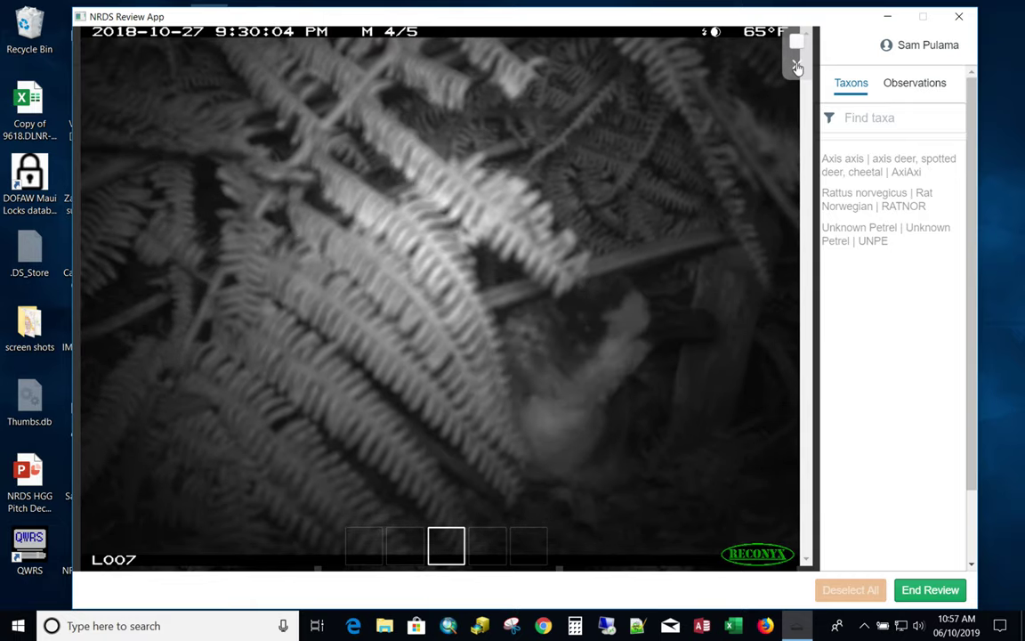
key(Right)
key(Right)
key(Right)
key(Right)
key(Right)
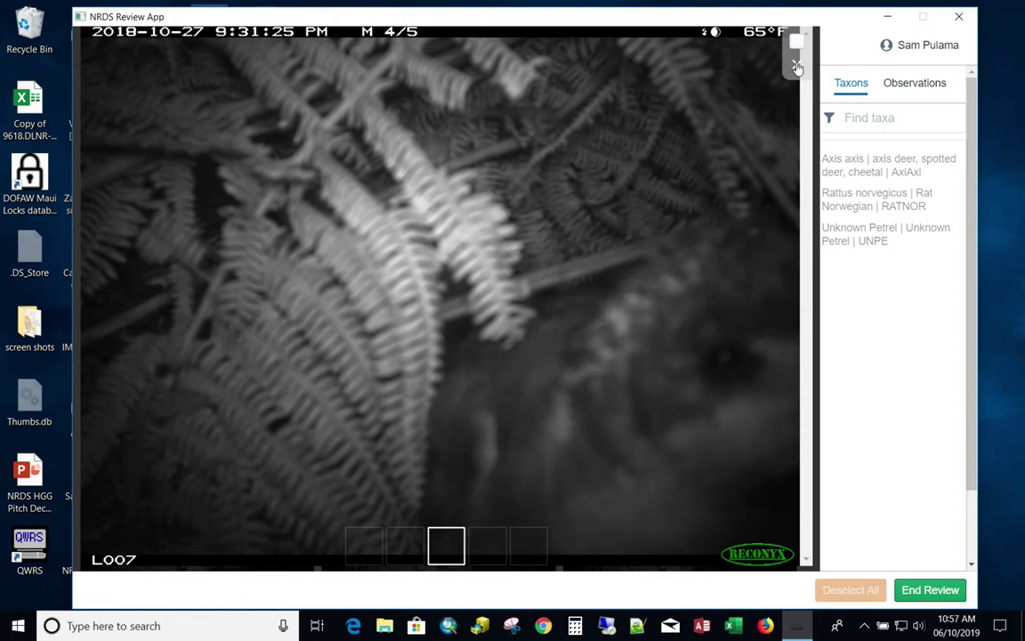
Tick the six 9:52 PM bird images and start an Unknown Petrel observation for them.
click(797, 66)
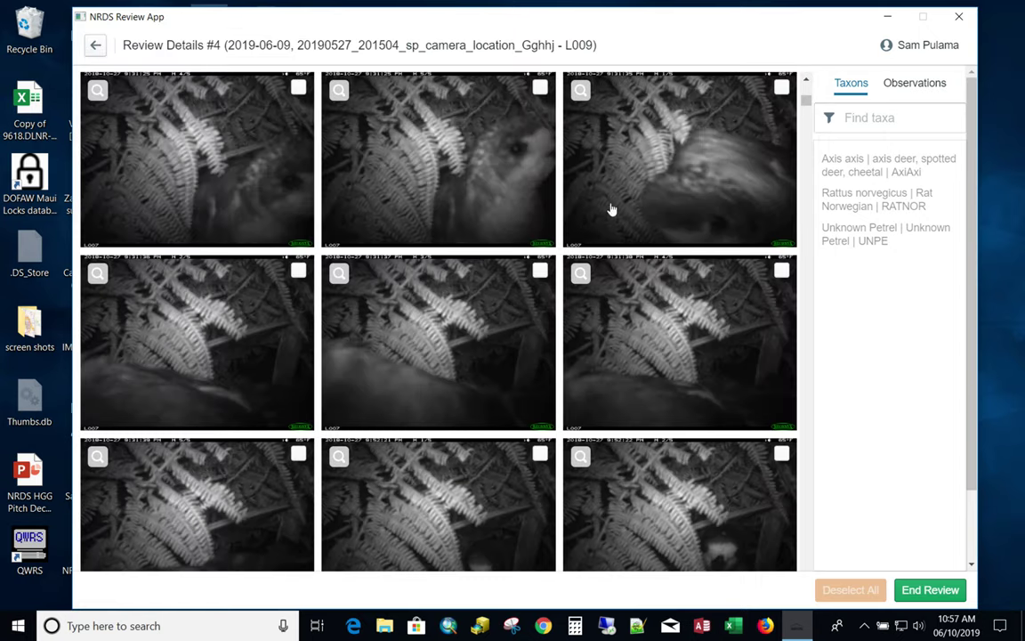
scroll(549, 311, down, 10)
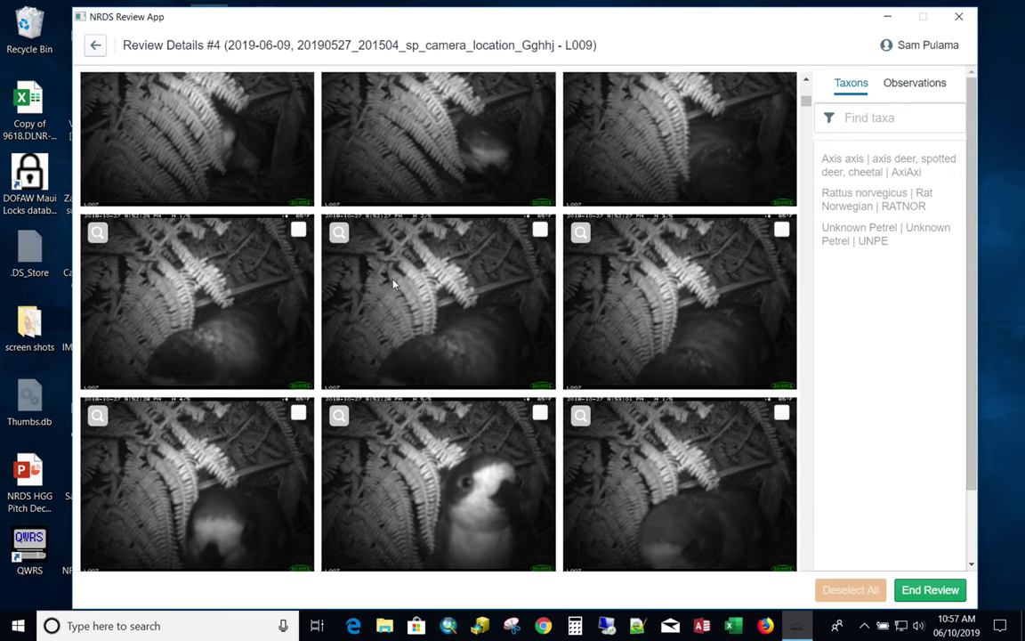
click(298, 229)
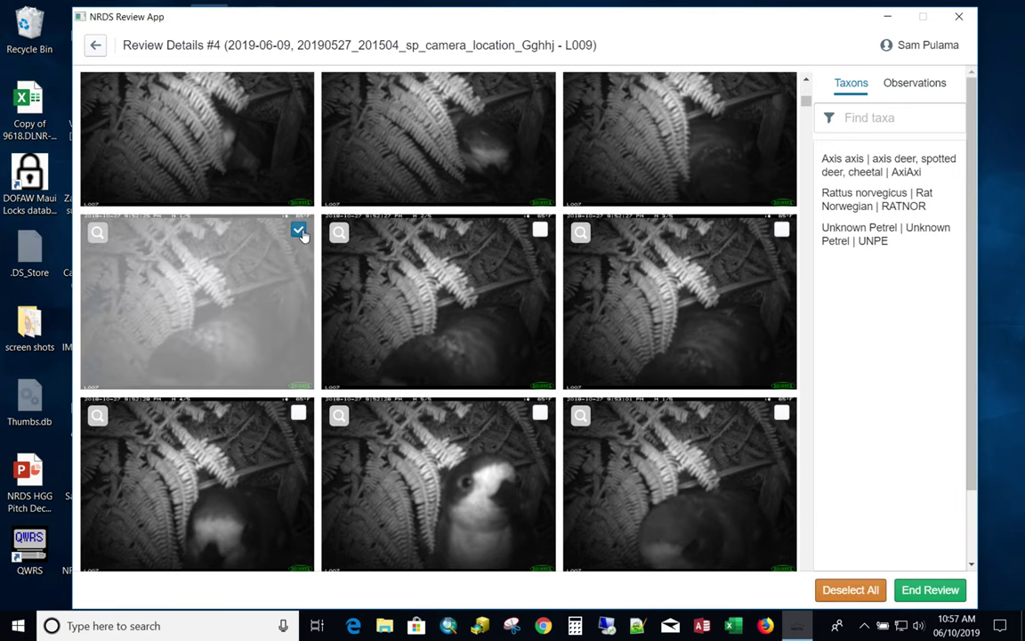
click(781, 414)
scroll(707, 468, down, 2)
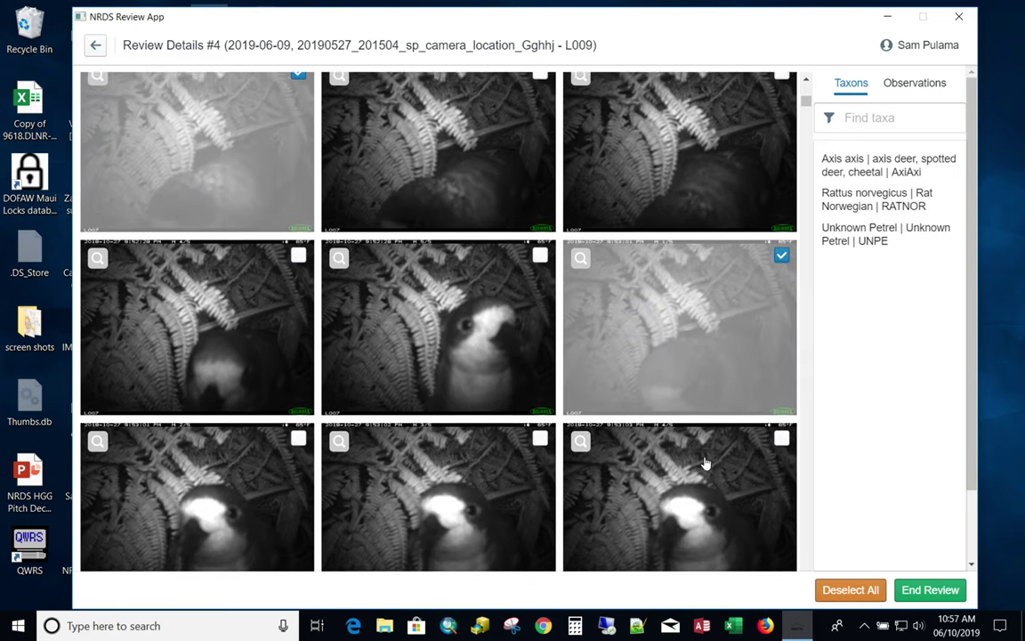
scroll(541, 344, up, 2)
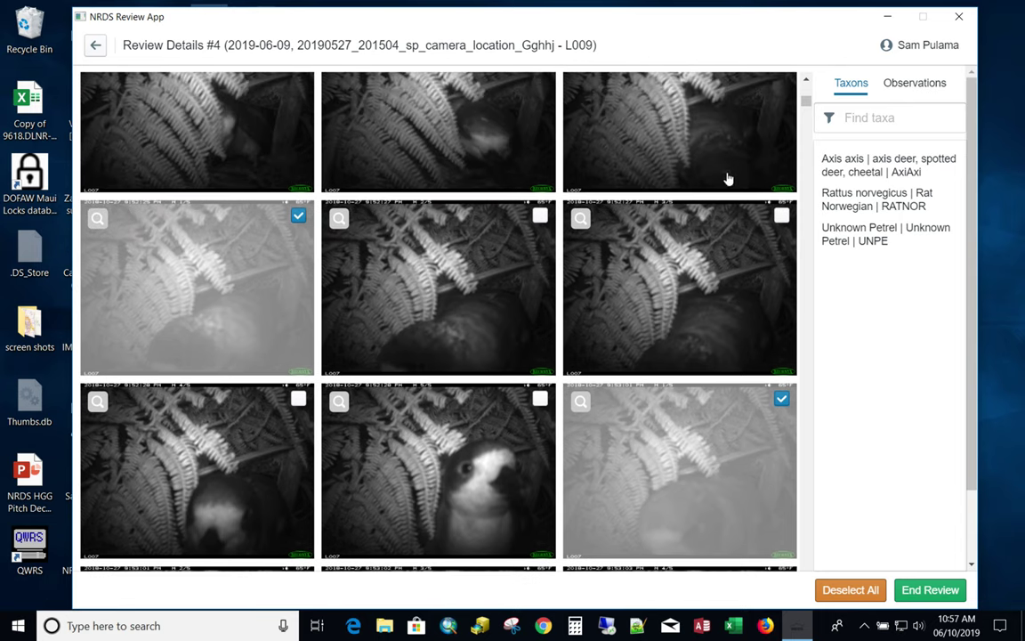
shift+click(782, 217)
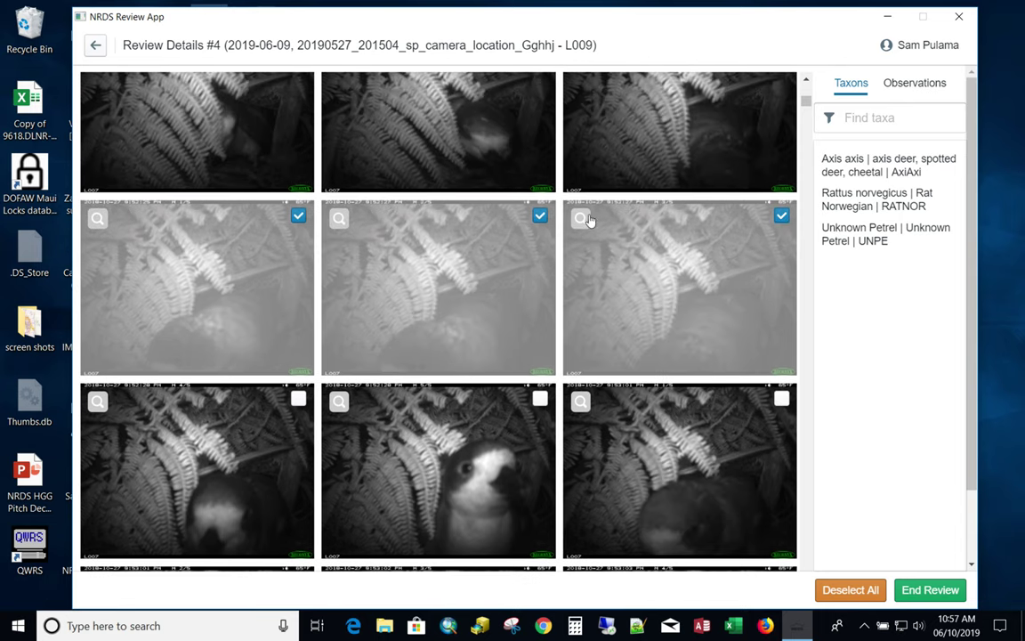
shift+click(782, 399)
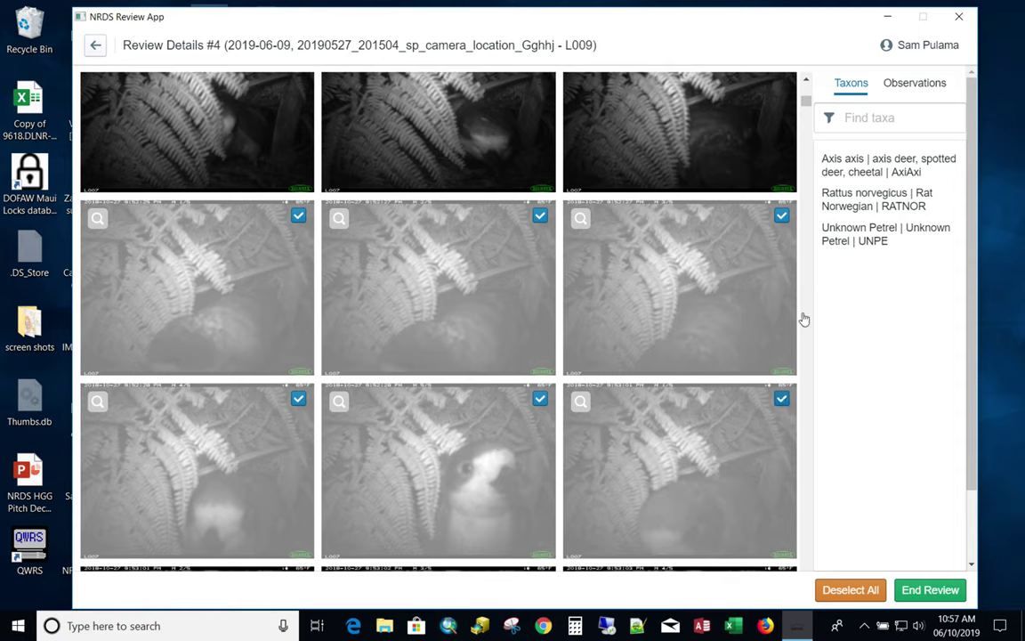
scroll(651, 325, down, 2)
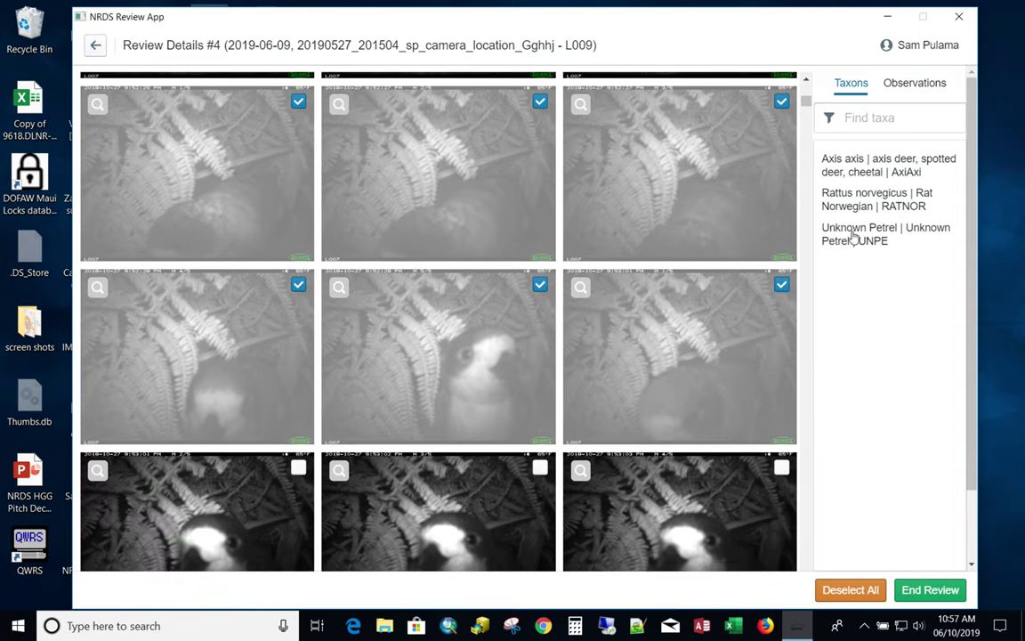
click(868, 229)
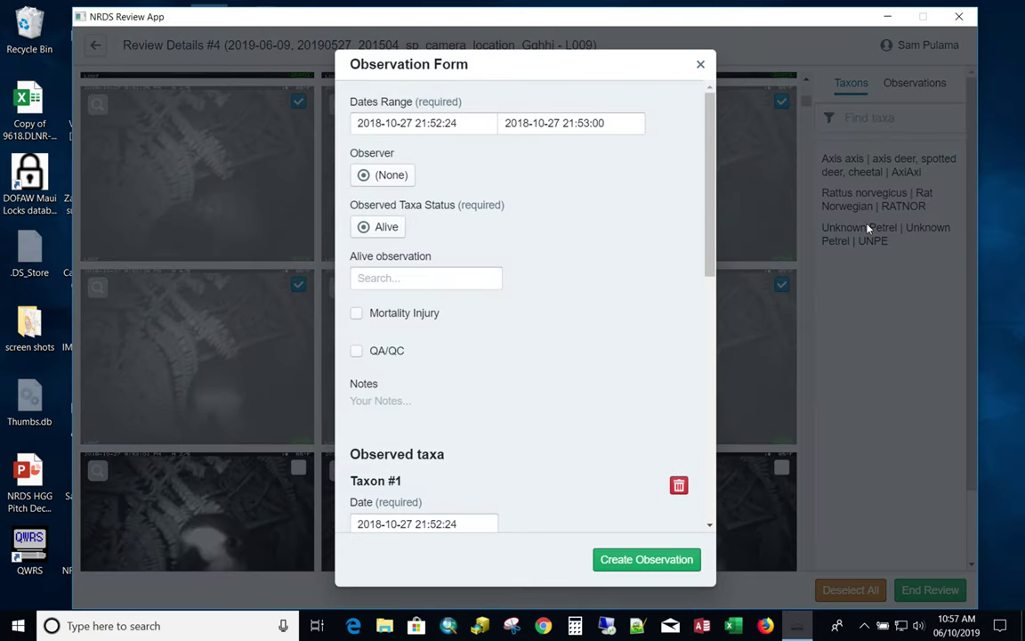
Set the alive observation type to In Water and create the one-bird Unknown Petrel observation.
click(397, 280)
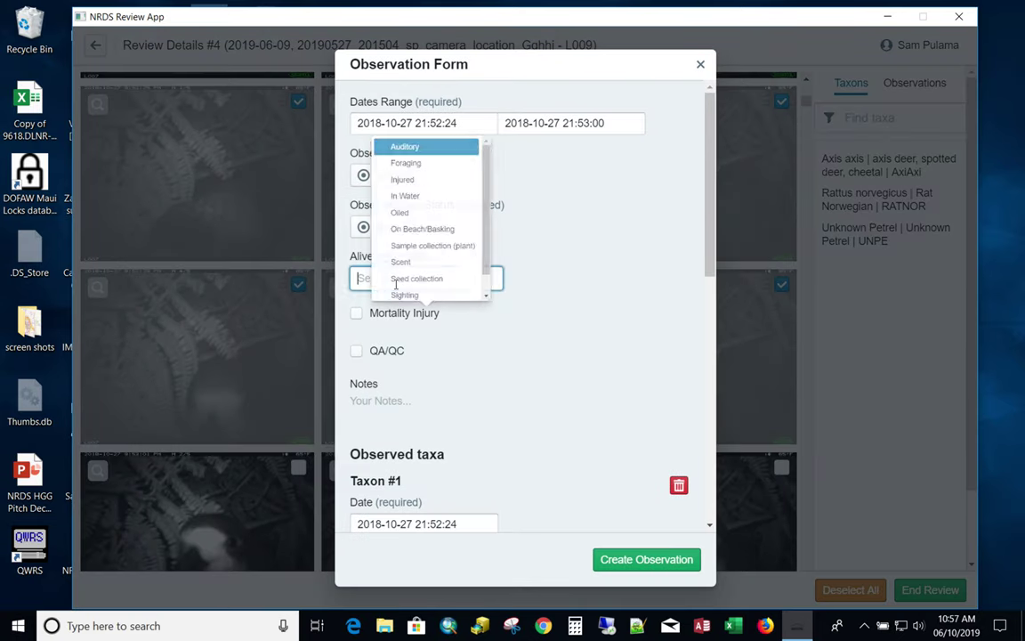
click(412, 156)
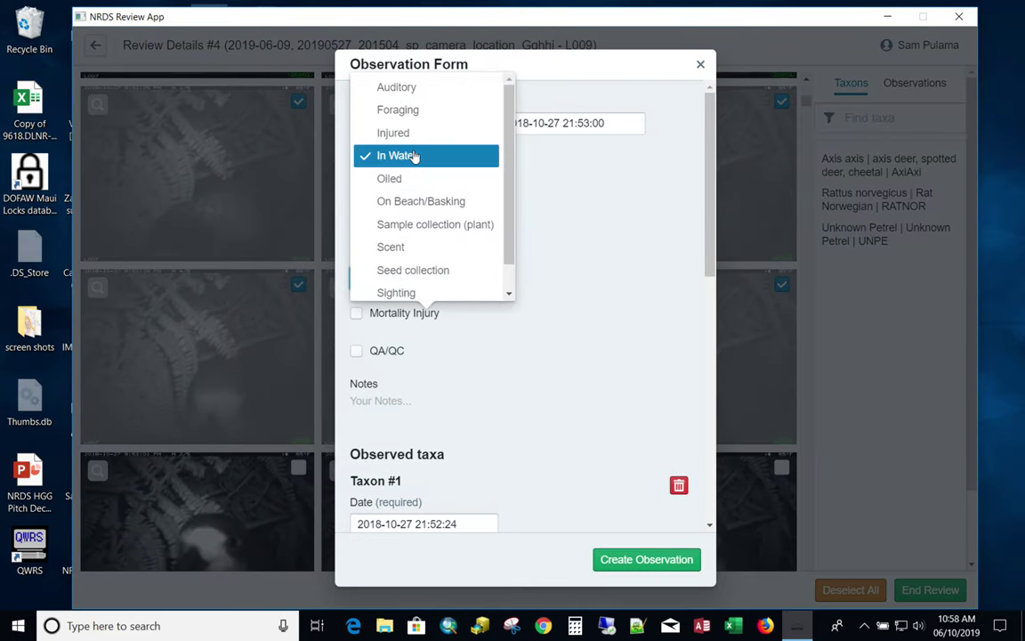
click(508, 344)
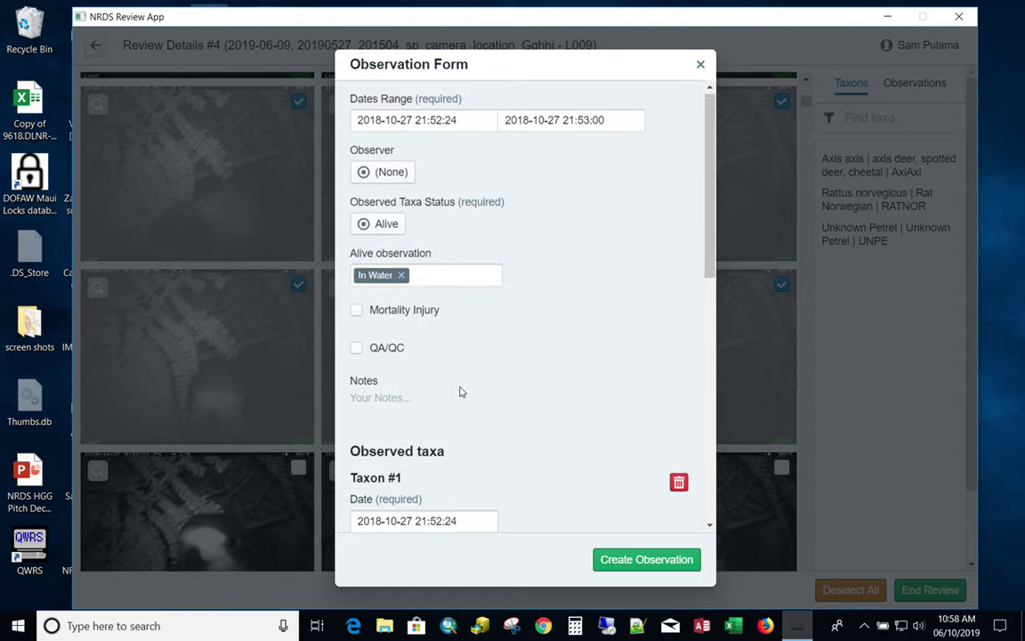
scroll(459, 392, down, 6)
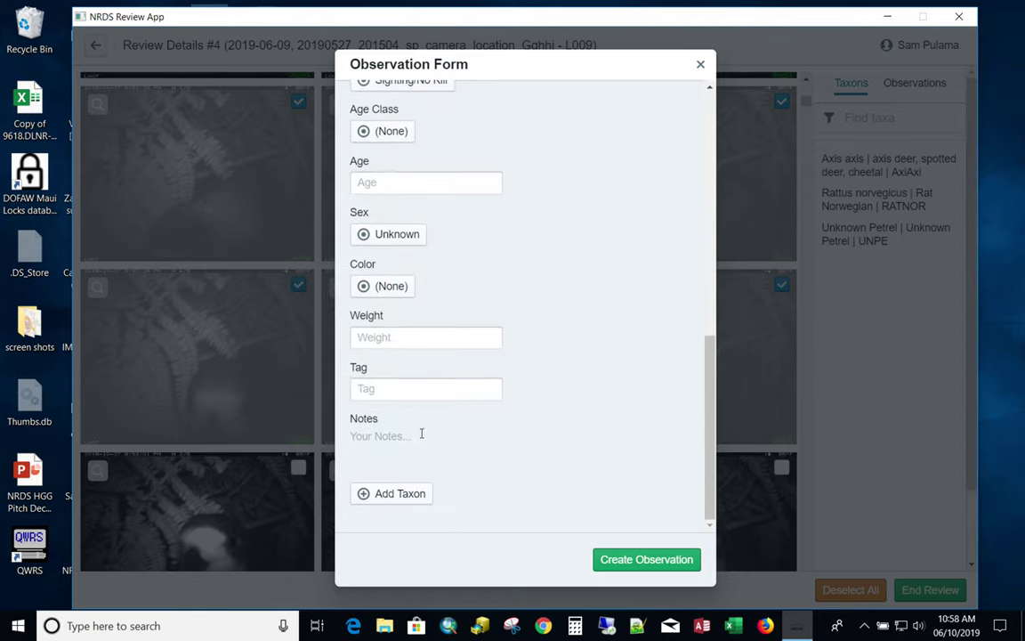
scroll(586, 342, up, 10)
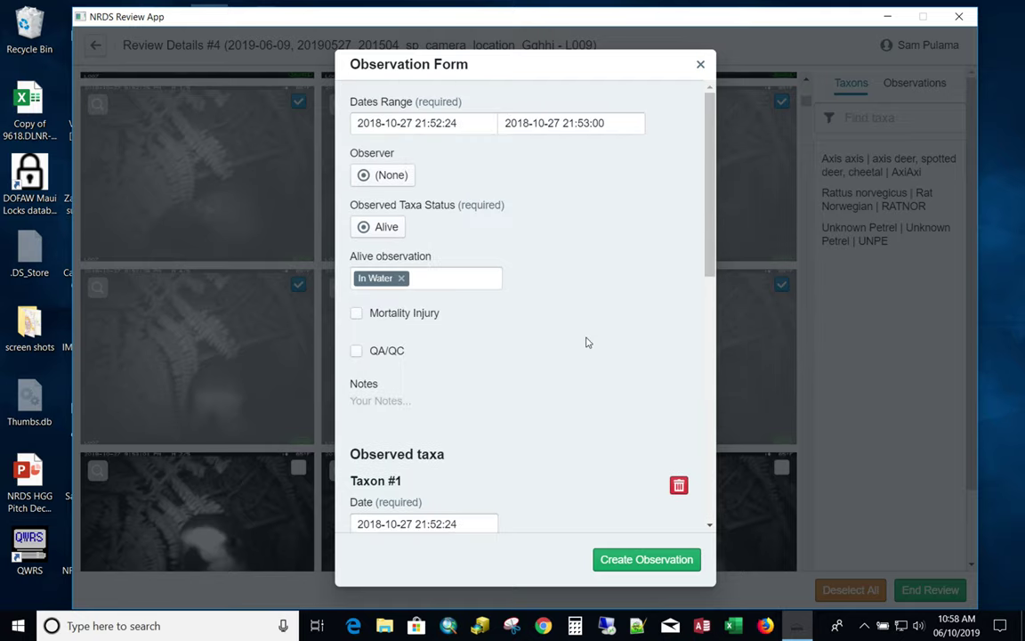
scroll(587, 342, down, 5)
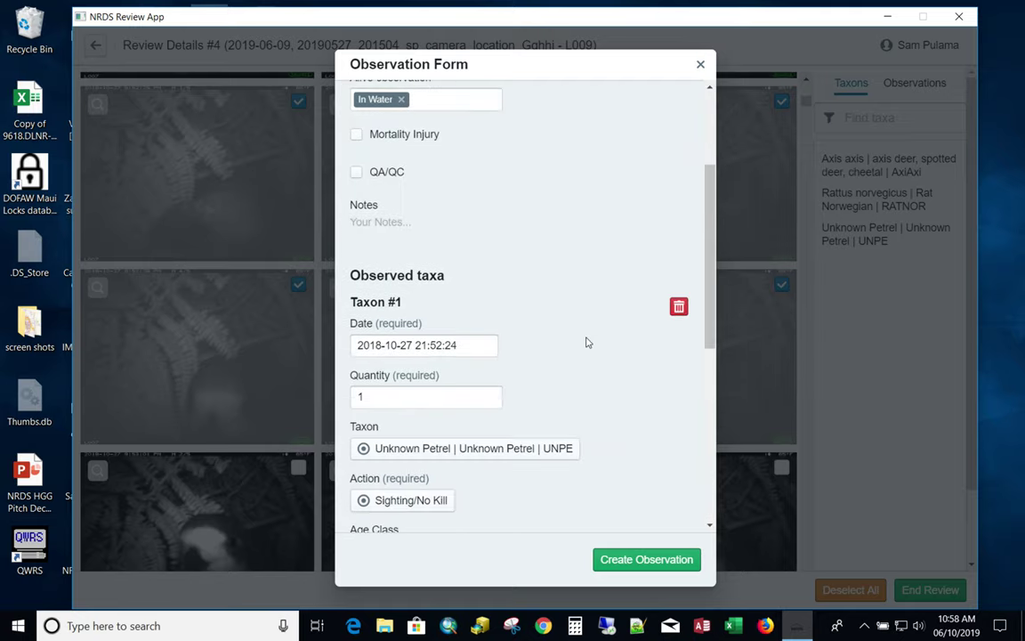
click(651, 561)
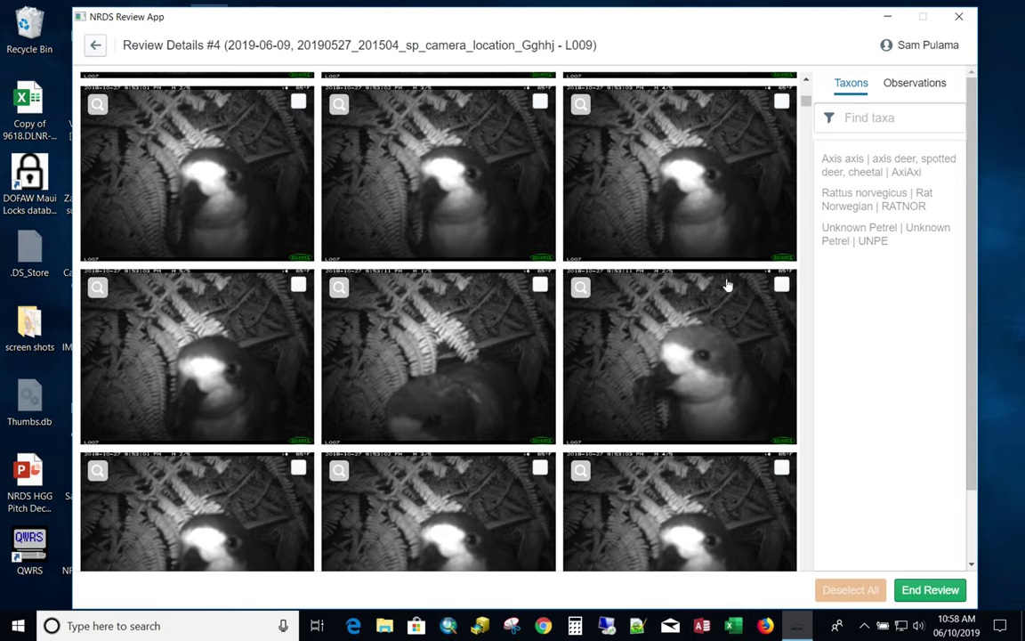
Open the saved Unknown Petrel observation from the Observations tab, then close it discarding changes.
click(910, 82)
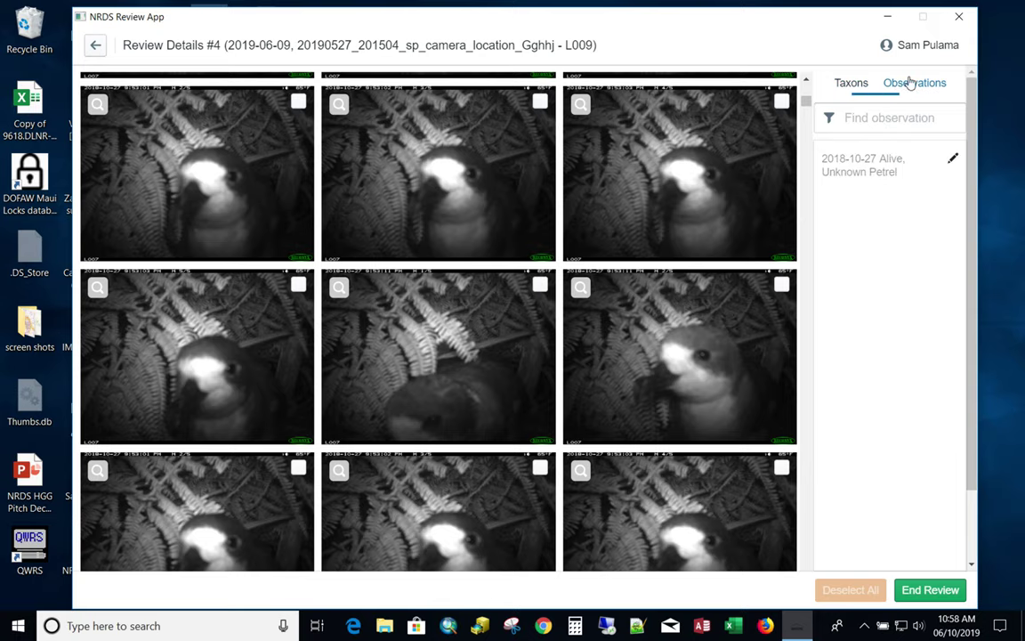
click(952, 159)
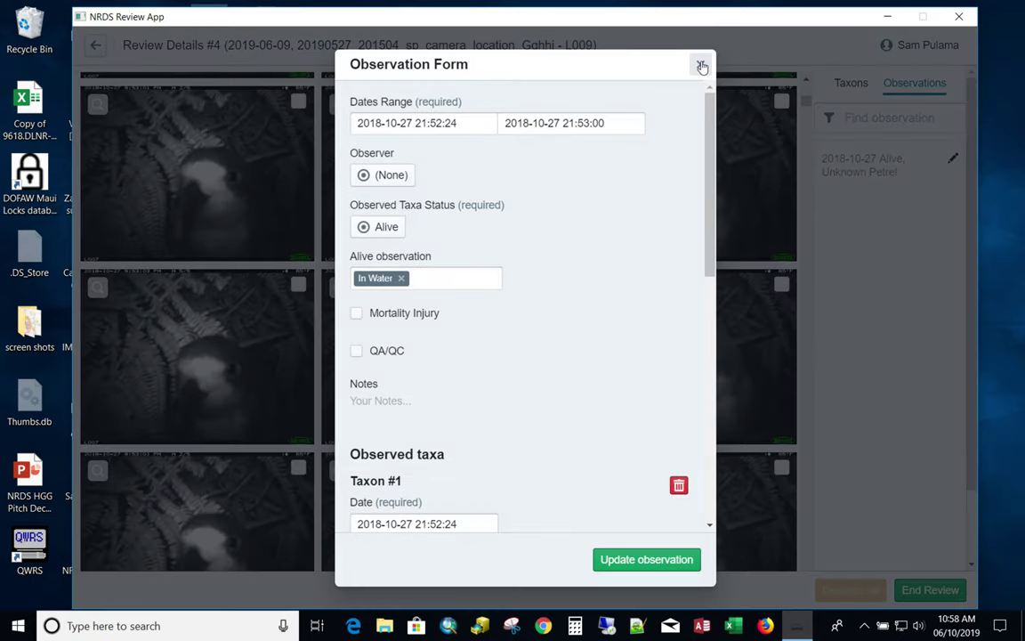
click(701, 66)
click(643, 337)
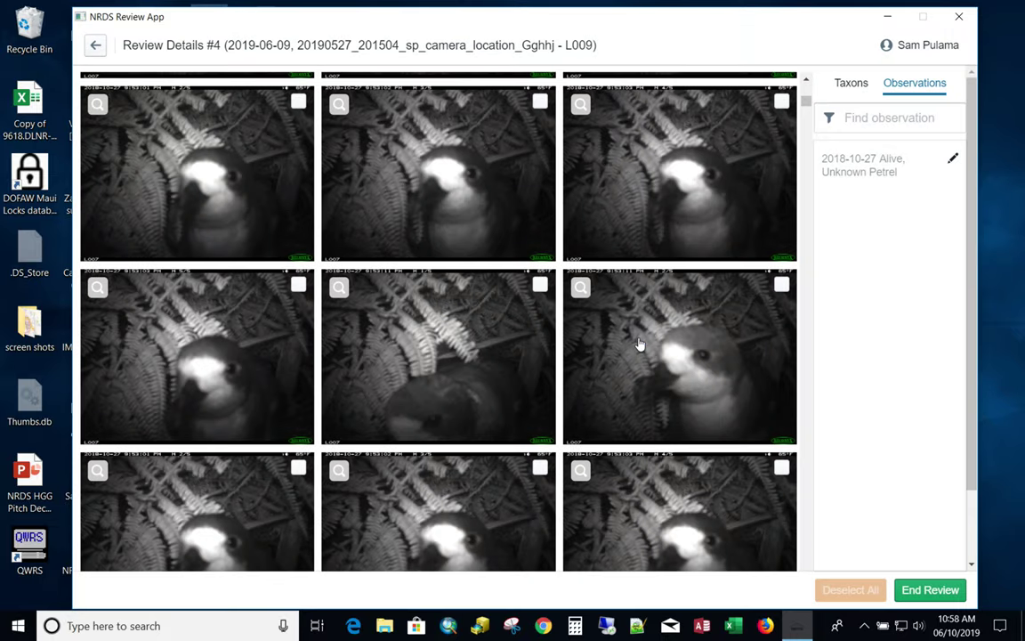
End review #4 with Continue Later so it moves to Pending.
click(933, 590)
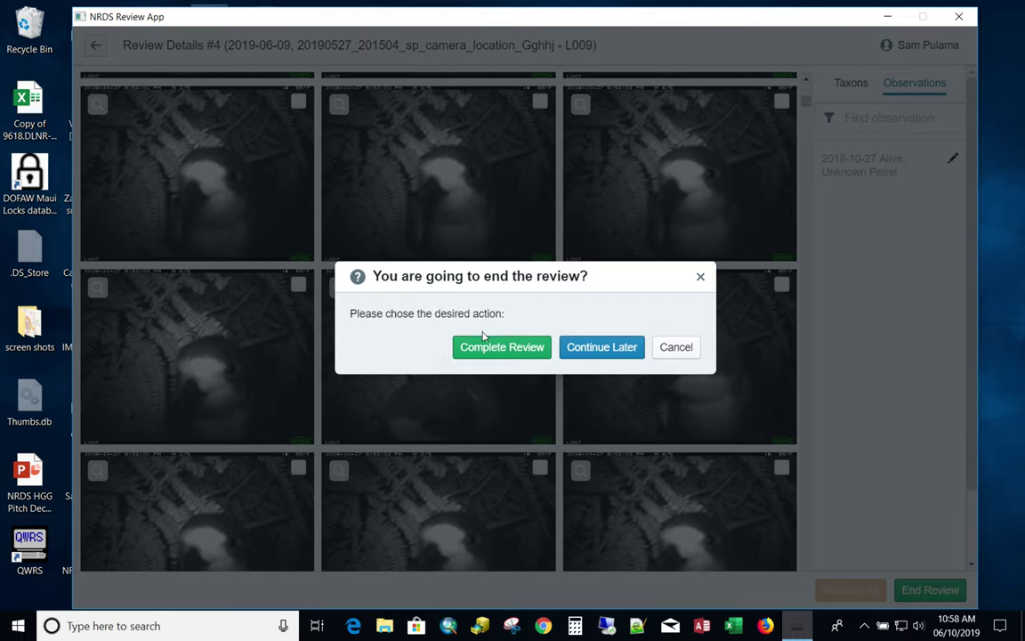
click(610, 351)
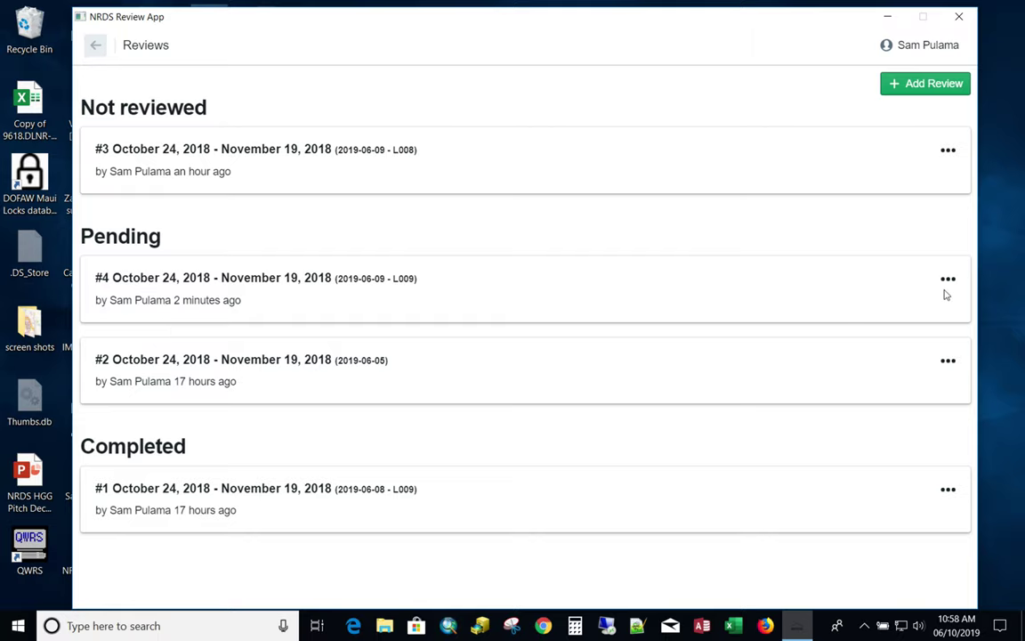
click(949, 281)
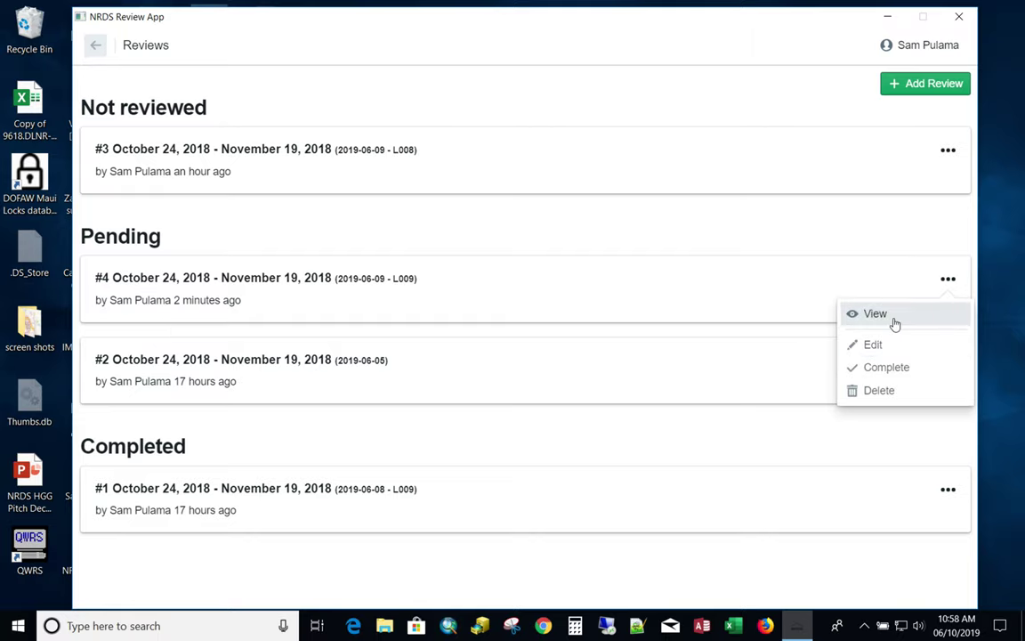
View and resume review #4, then end it with Complete Review.
click(875, 315)
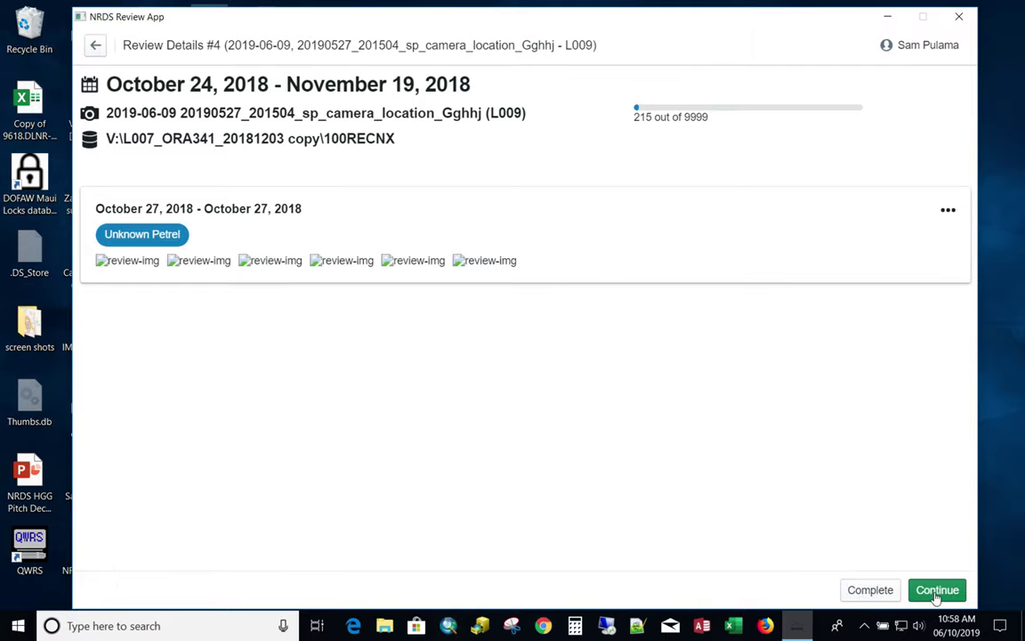
click(936, 591)
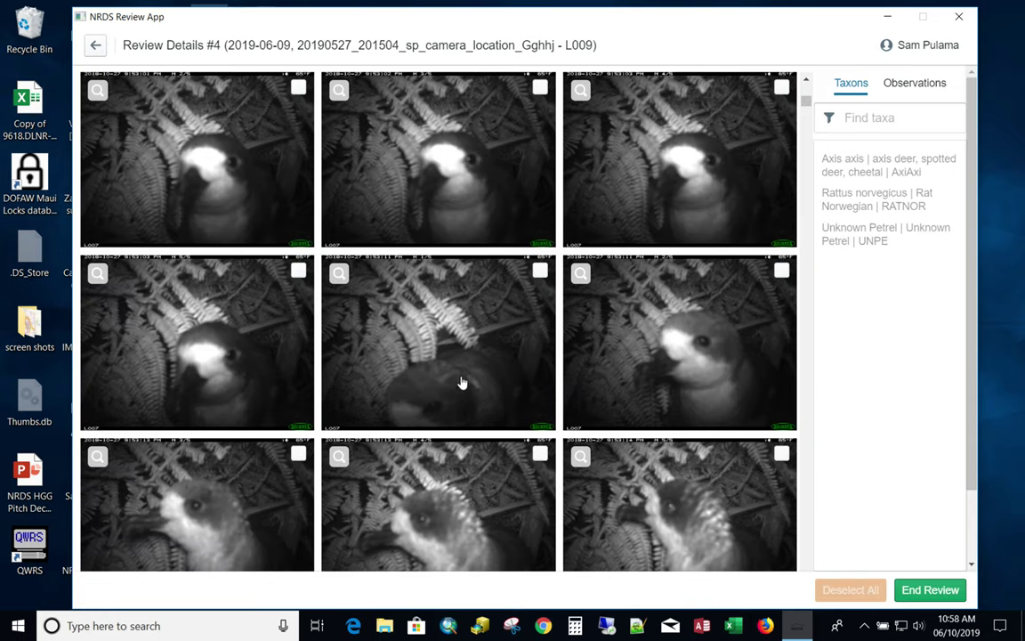
click(930, 589)
click(514, 349)
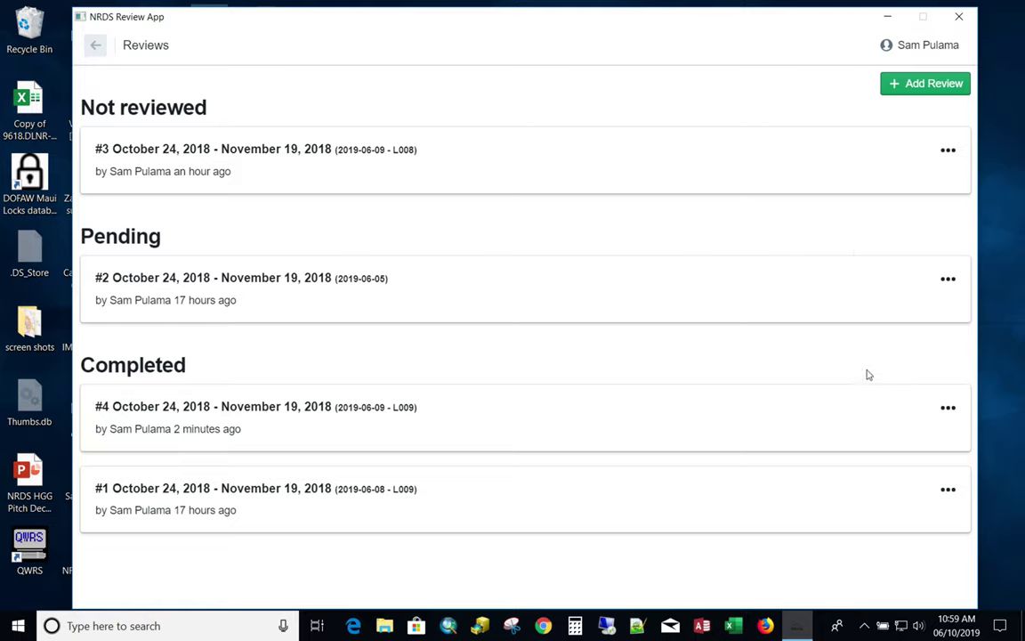
click(948, 410)
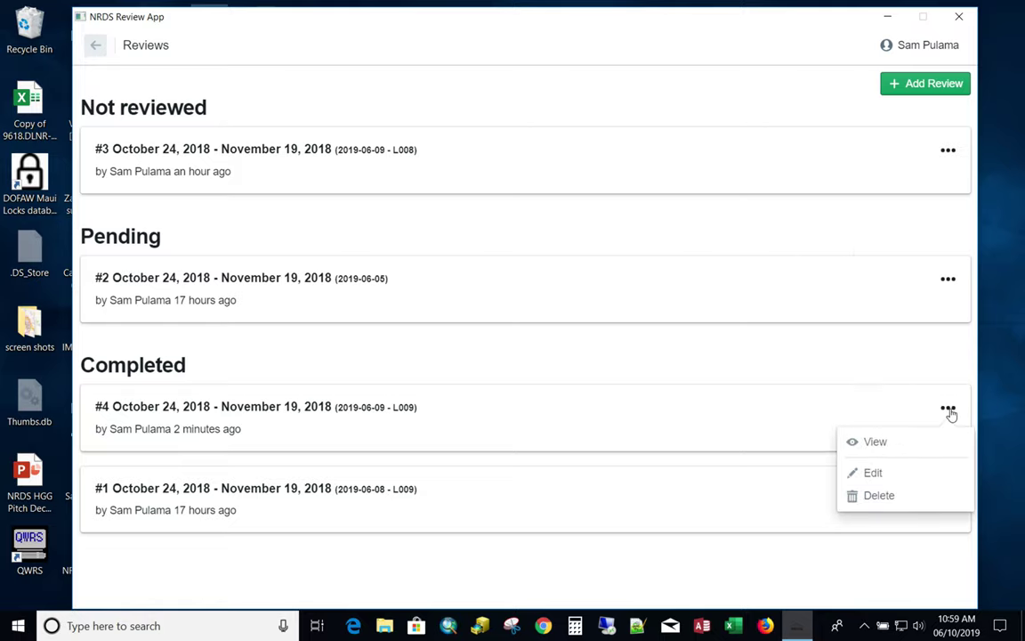
click(874, 472)
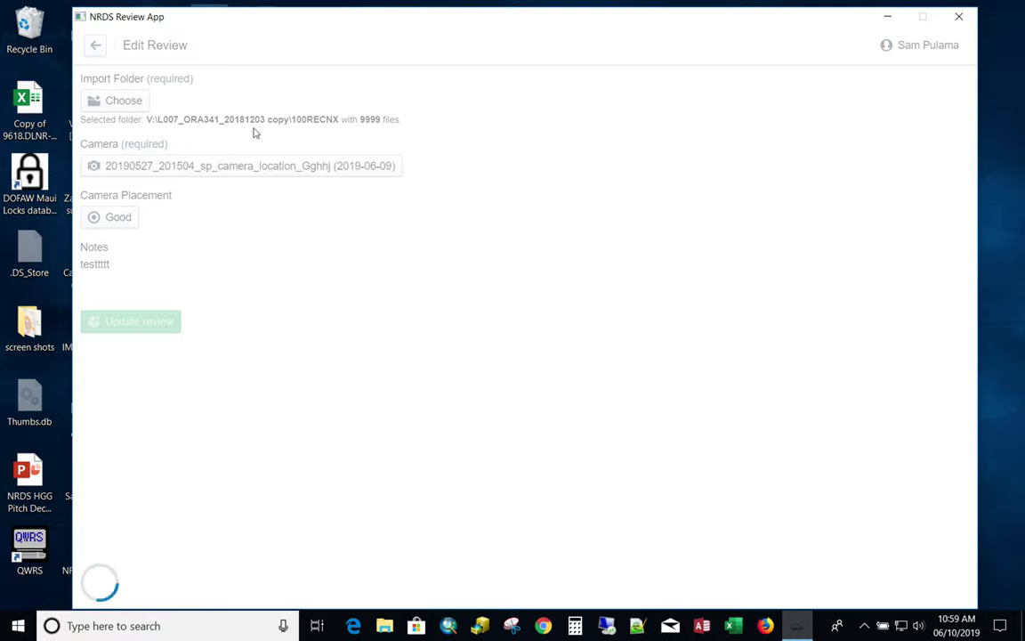
click(122, 101)
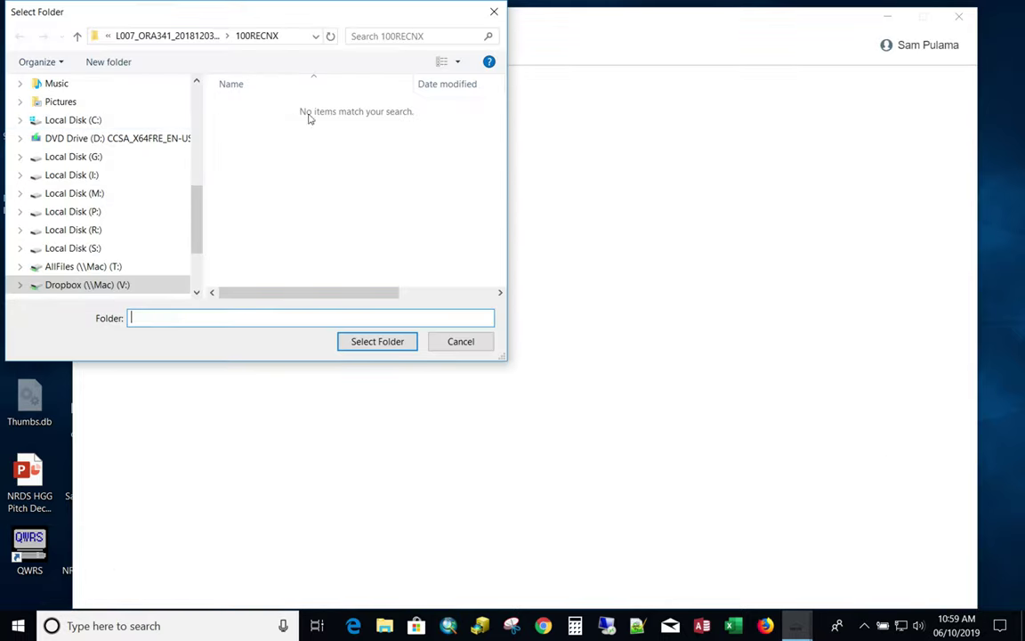
click(494, 13)
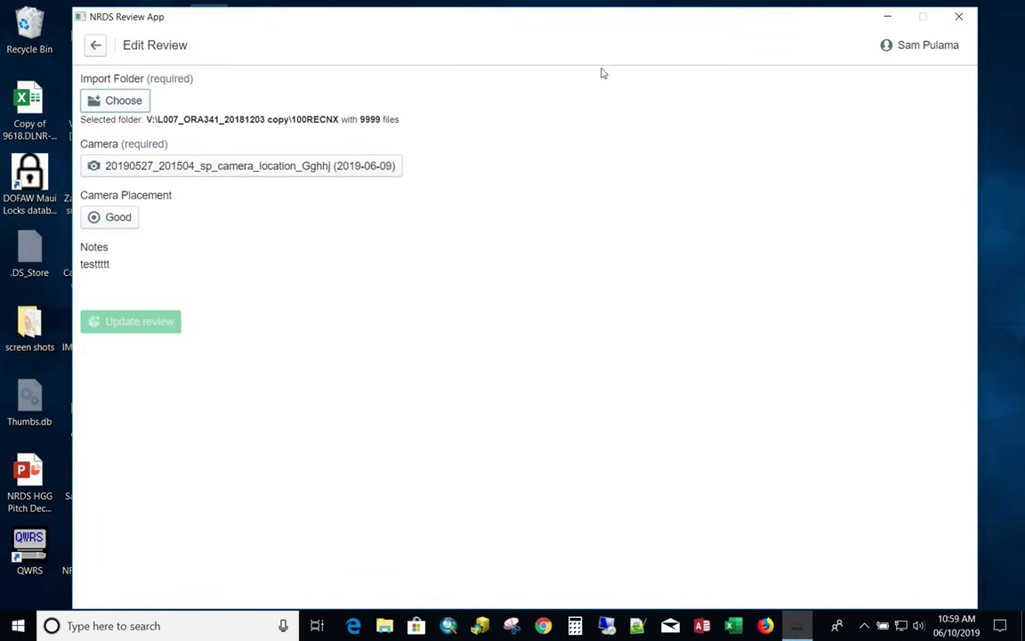
click(92, 49)
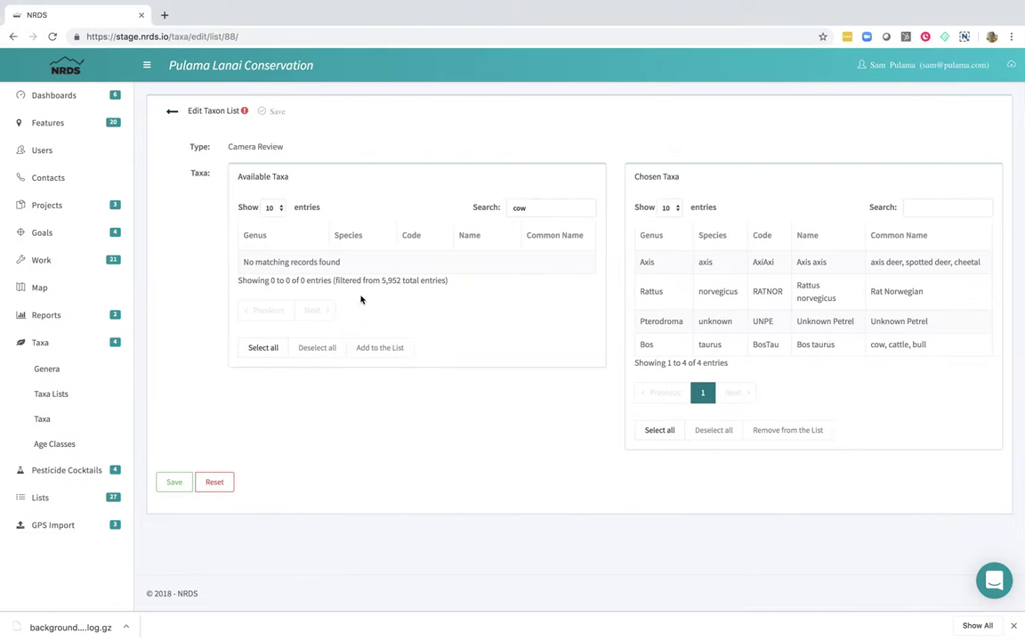
Open the Species Observations table and filter it with 'rev' to the four Camera Review records.
click(41, 260)
scroll(82, 445, down, 2)
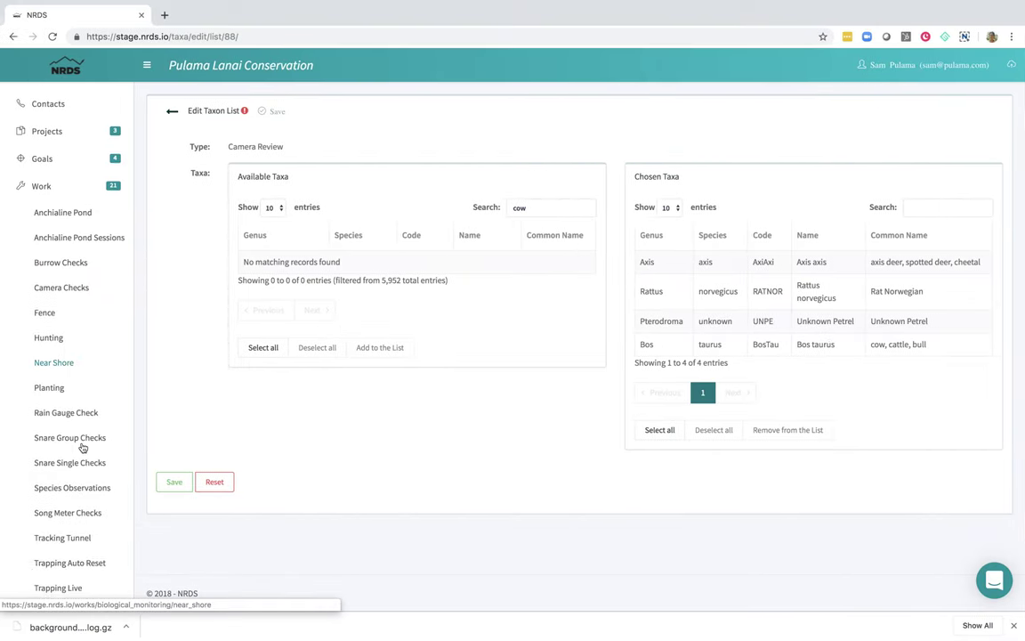
click(75, 491)
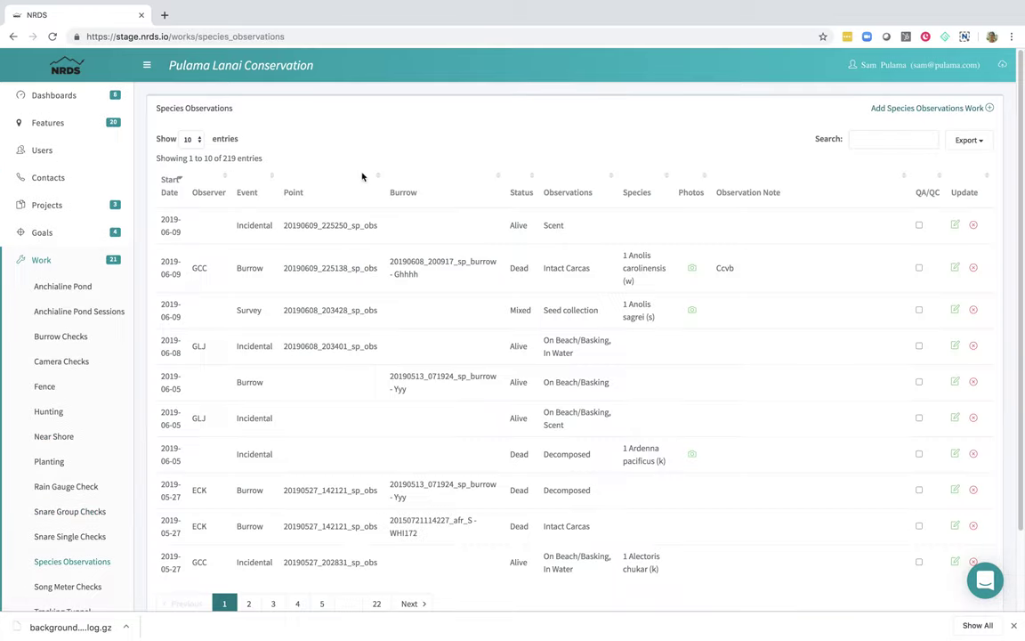
click(881, 143)
text(rev)
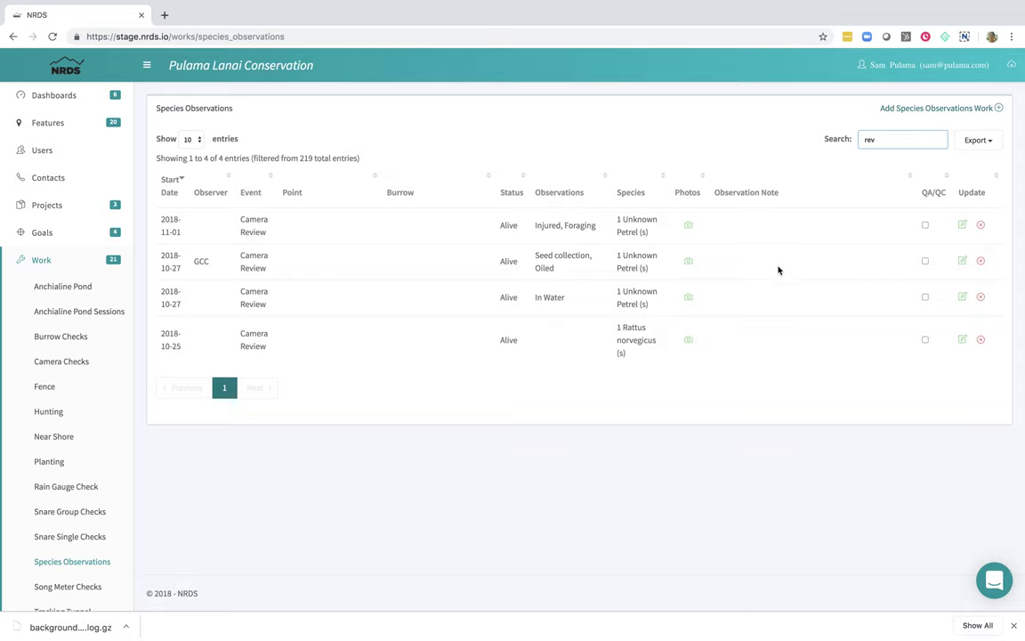
Page through the 2018-11-01 Unknown Petrel photos up to review-1-index-262.jpg.
click(689, 226)
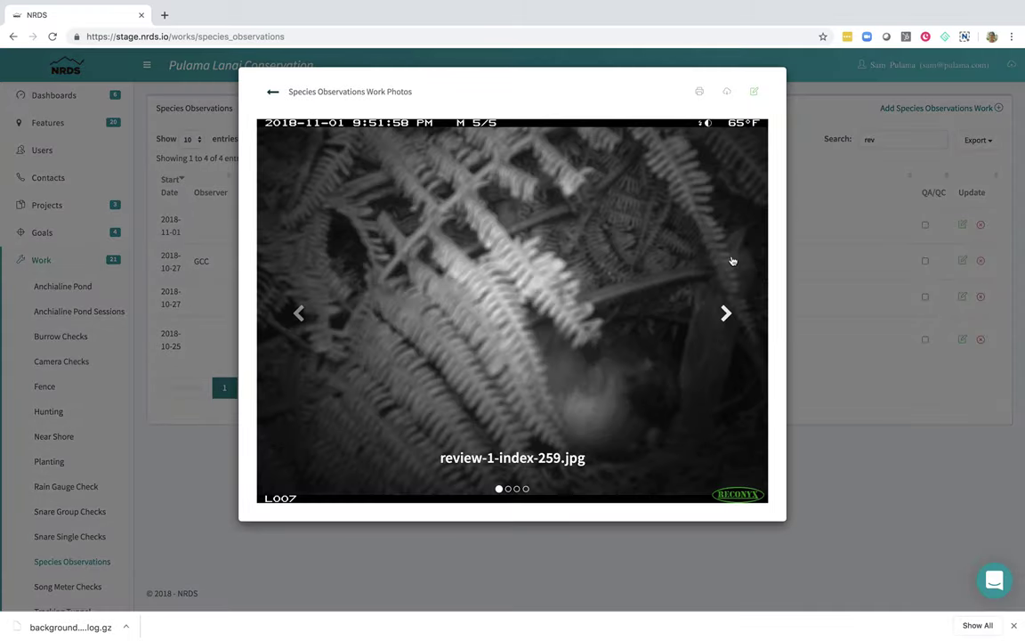
click(728, 315)
click(729, 314)
click(729, 314)
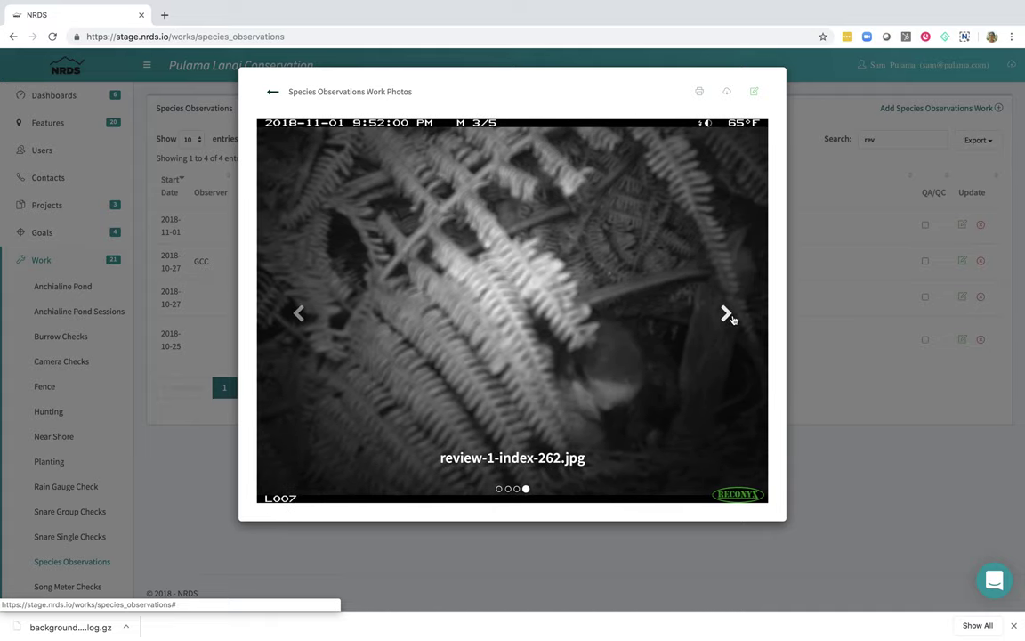